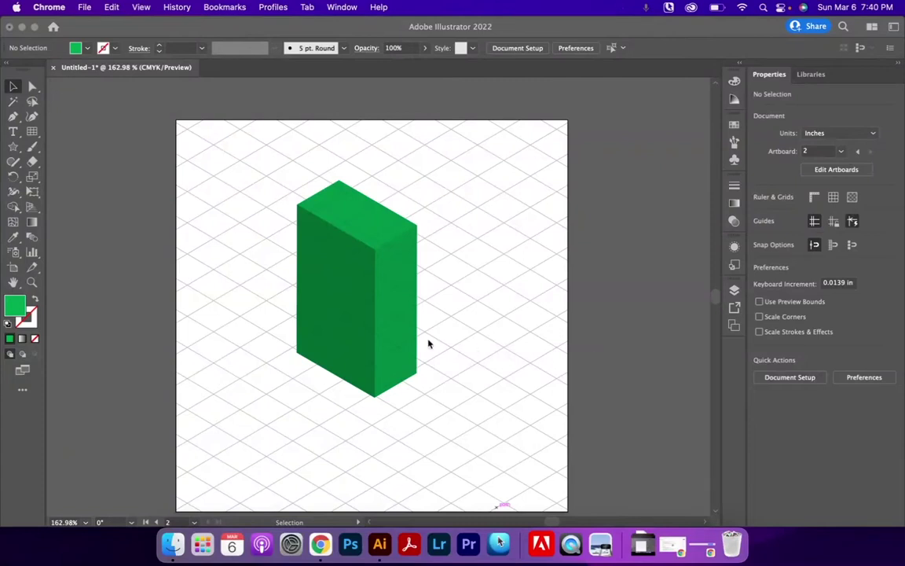
Select the green rectangle and apply the 3D (Classic) Extrude & Bevel effect.
{"action": "left_click", "coordinate": [14, 87]}
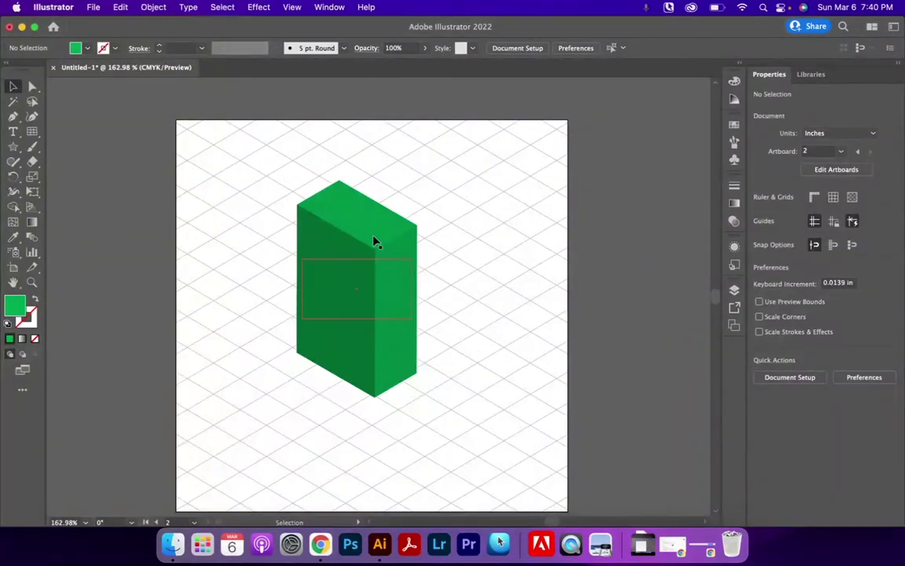
{"action": "left_click", "coordinate": [358, 273]}
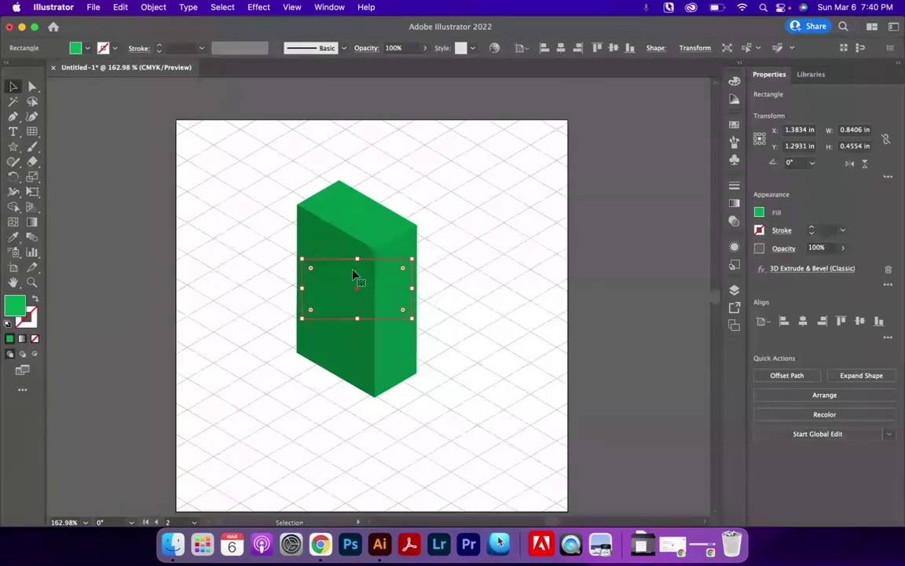
{"action": "left_click", "coordinate": [255, 5]}
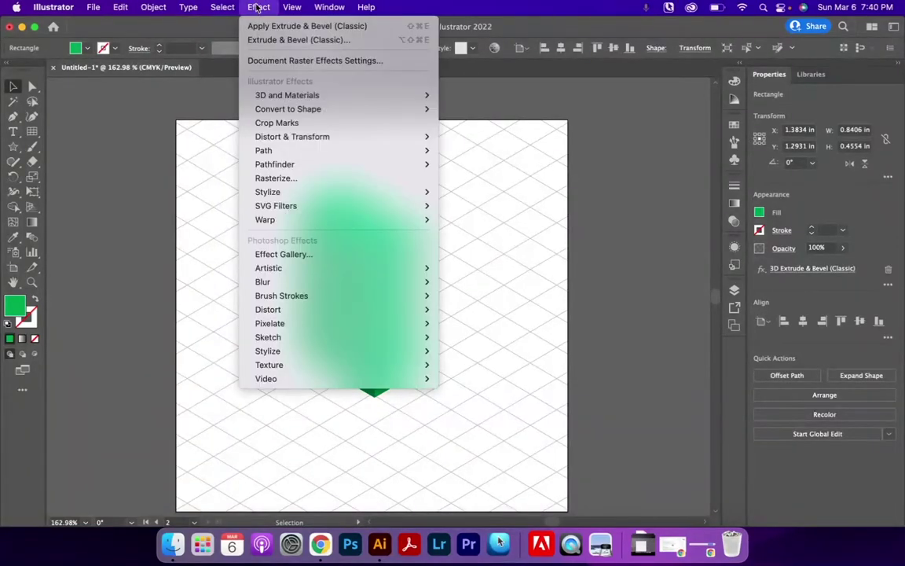
{"action": "mouse_move", "coordinate": [330, 102]}
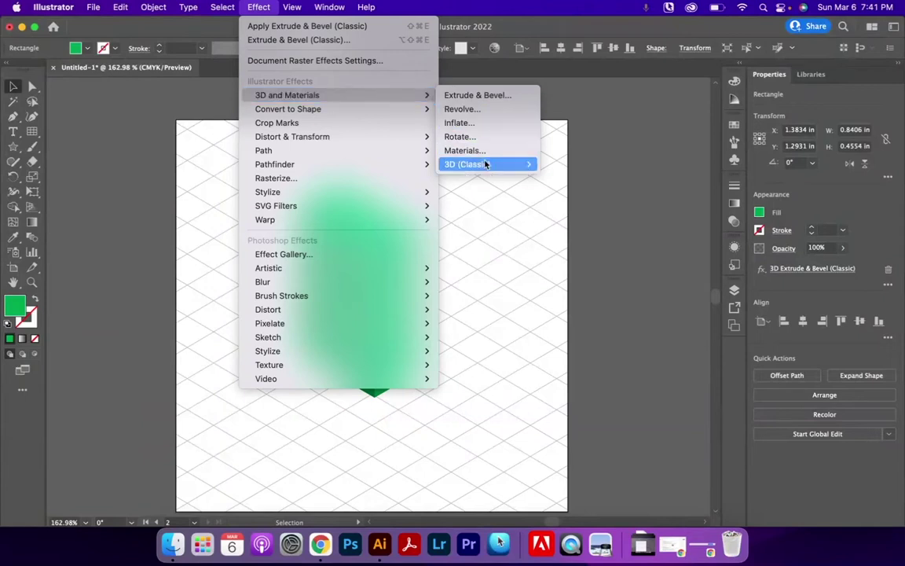
{"action": "mouse_move", "coordinate": [536, 164]}
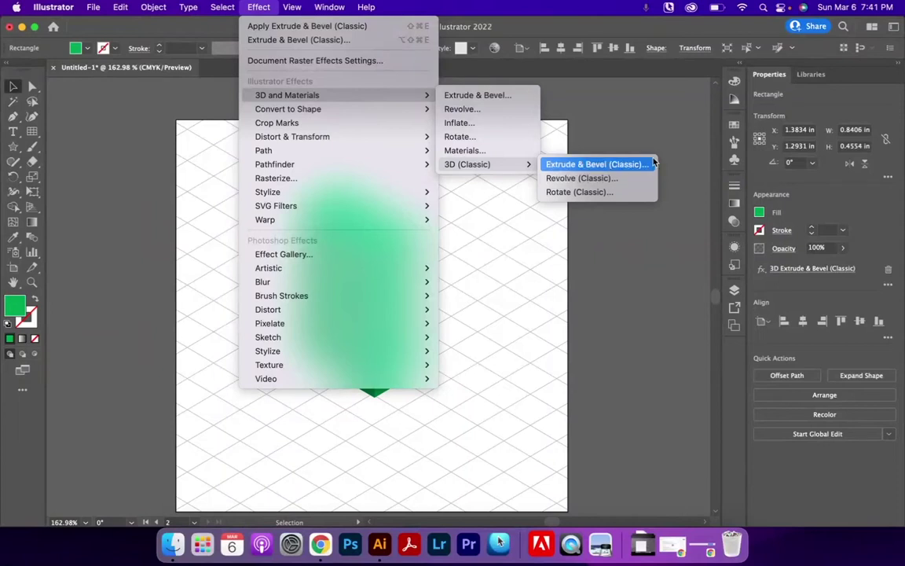
{"action": "left_click", "coordinate": [613, 162]}
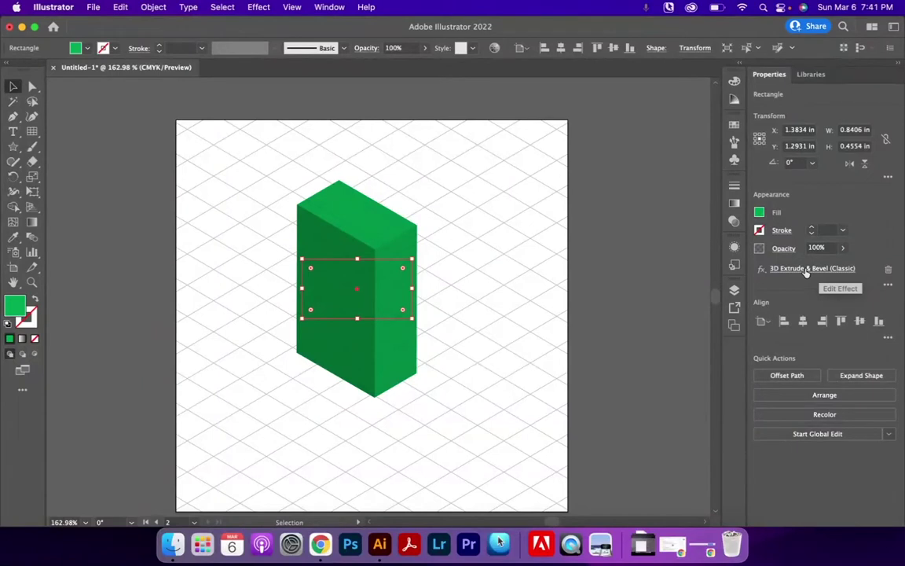
Open the Extrude & Bevel (Classic) options from the Appearance panel and launch Map Art.
{"action": "left_click", "coordinate": [806, 270]}
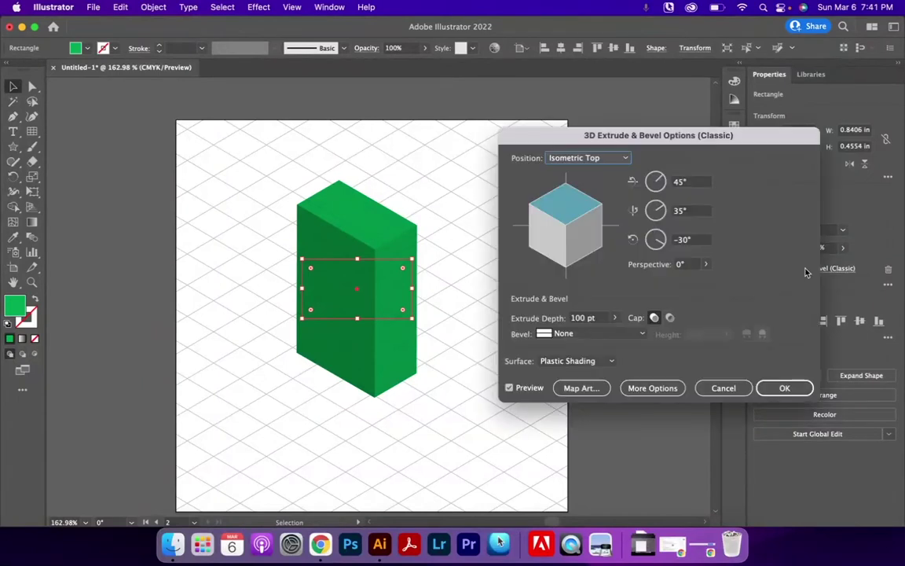
{"action": "left_click_drag", "start_coordinate": [559, 139], "coordinate": [564, 131]}
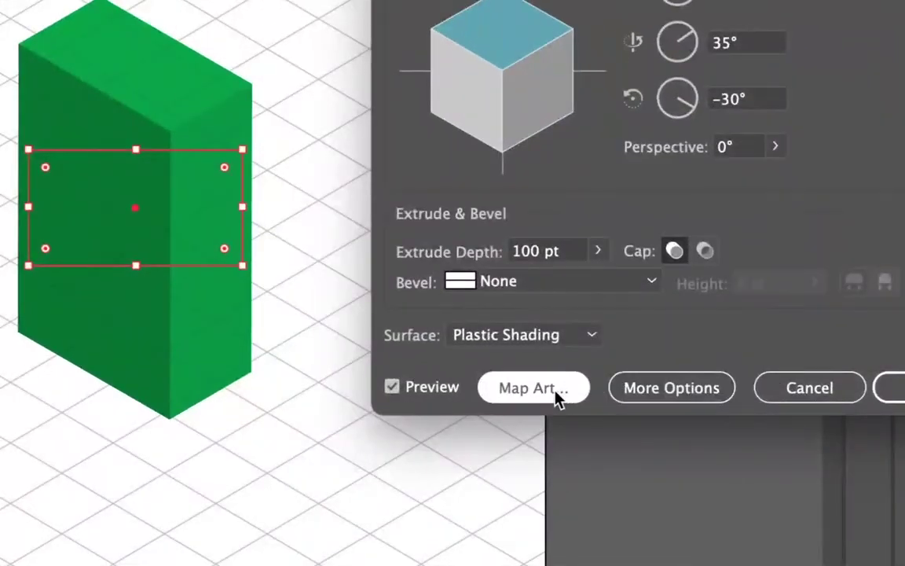
{"action": "left_click", "coordinate": [559, 393]}
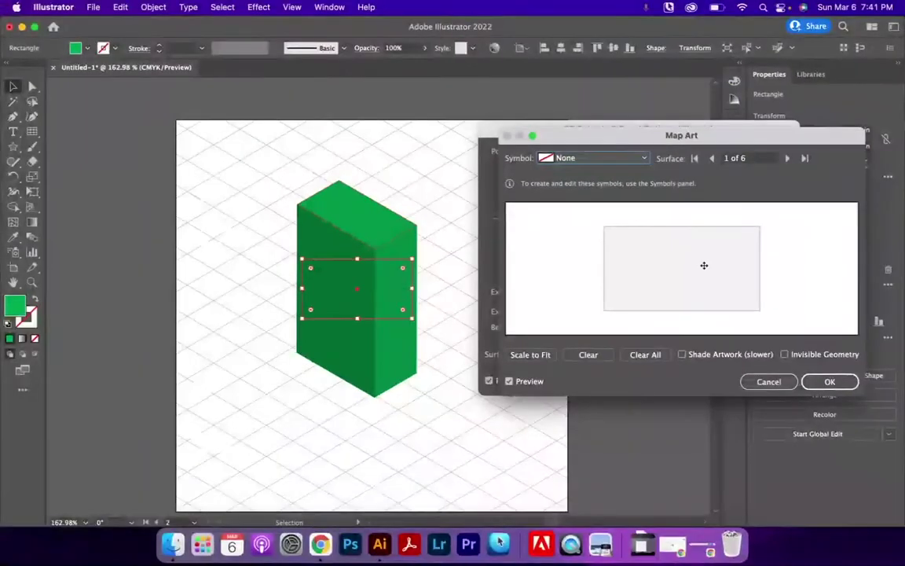
Cycle through the box's surfaces in Map Art, stopping on surface 4 of 6.
{"action": "left_click", "coordinate": [788, 157]}
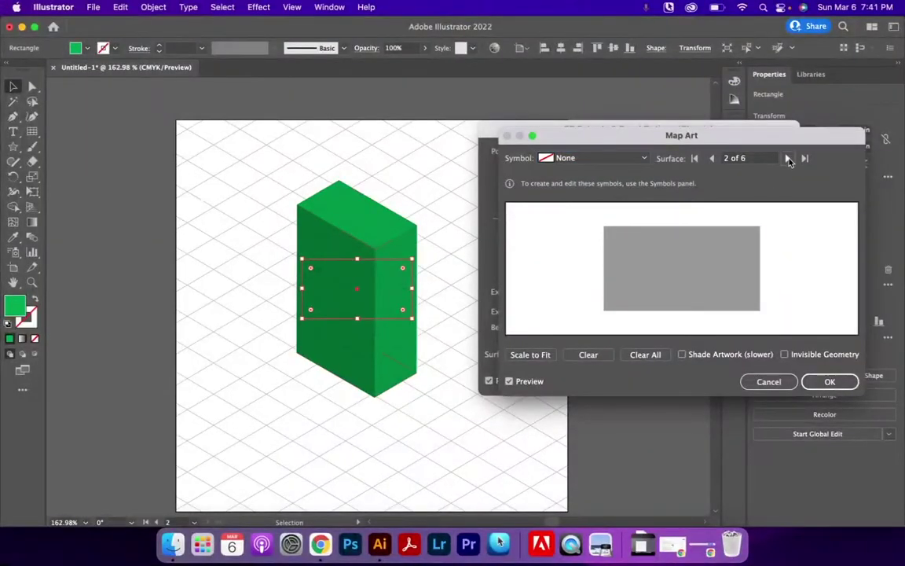
{"action": "left_click", "coordinate": [788, 158]}
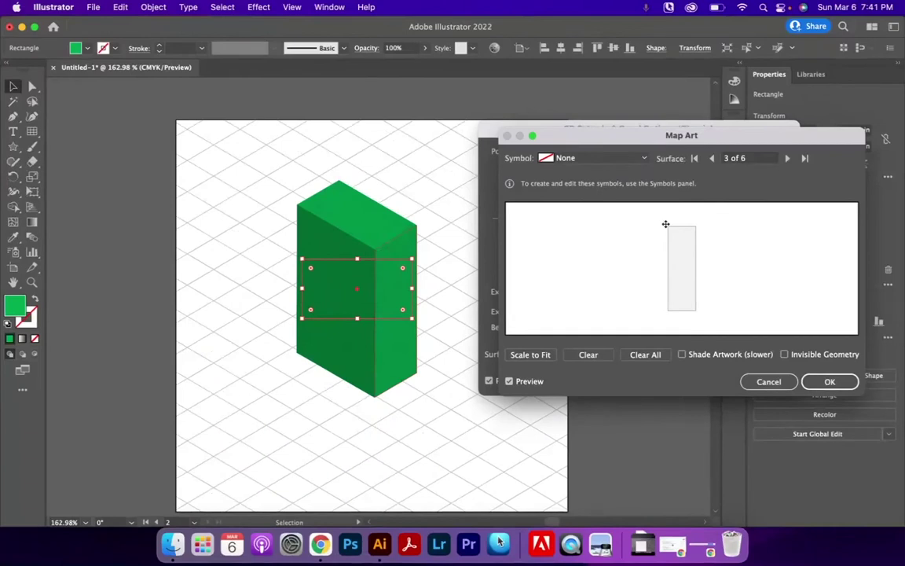
{"action": "left_click", "coordinate": [713, 158]}
{"action": "left_click", "coordinate": [713, 158]}
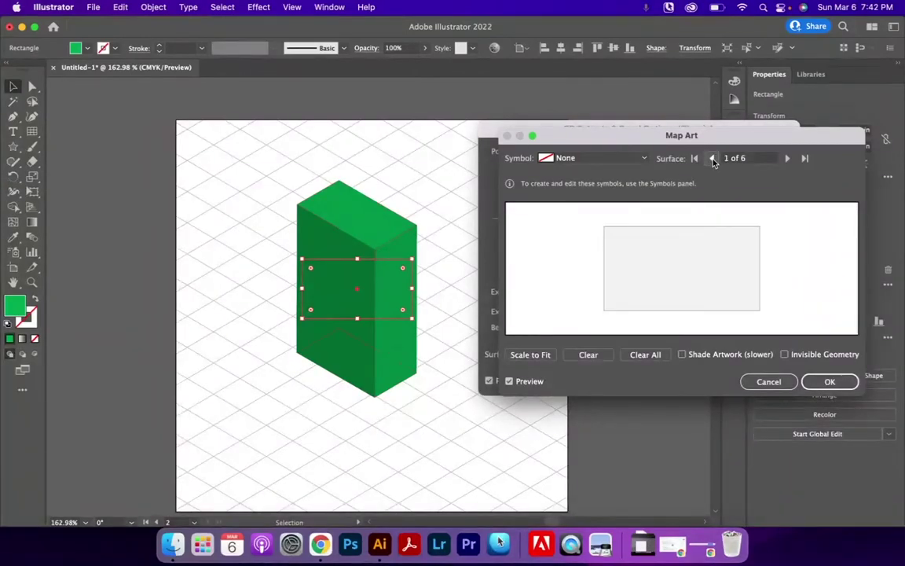
{"action": "left_click", "coordinate": [789, 158]}
{"action": "left_click", "coordinate": [788, 158]}
{"action": "left_click", "coordinate": [788, 158]}
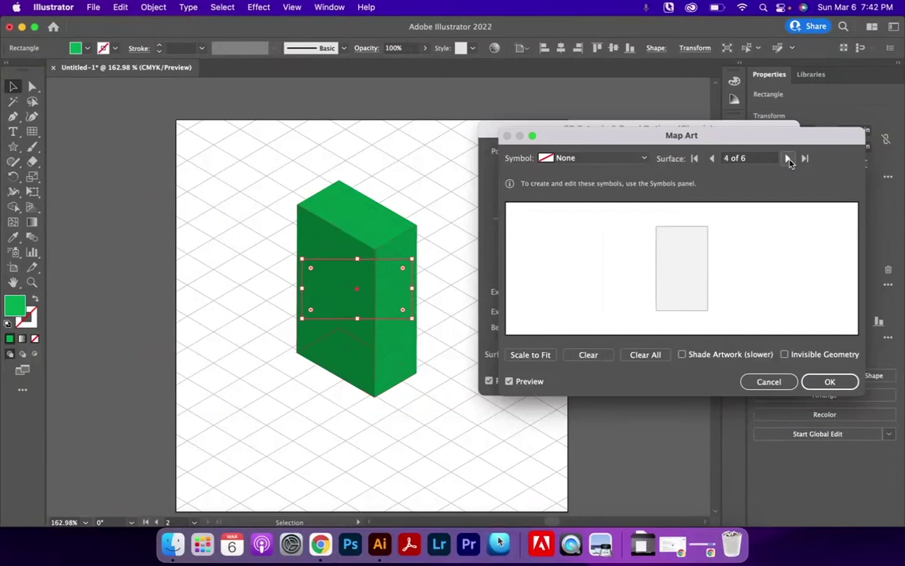
{"action": "left_click", "coordinate": [643, 158]}
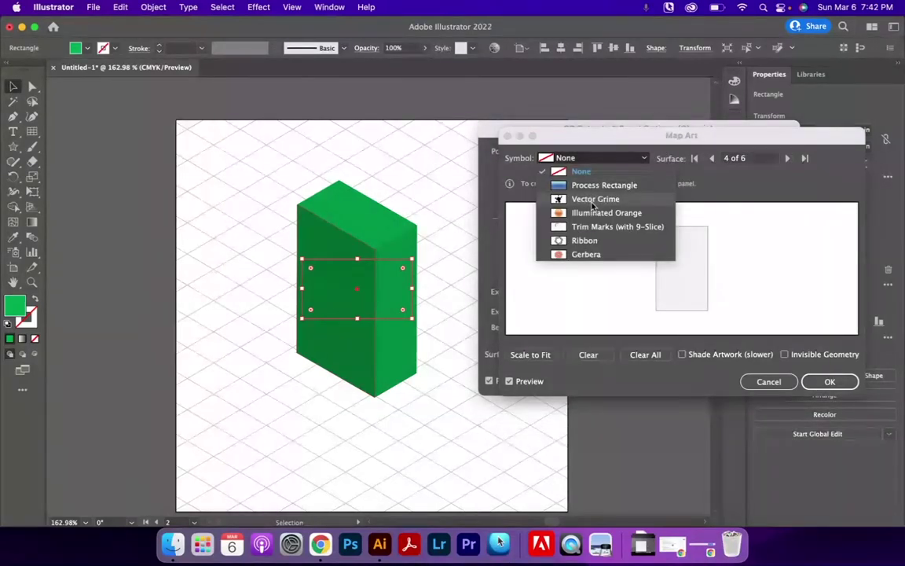
Try Gerbera and Illuminated Orange on surface 4, then settle on Vector Grime shifted slightly left.
{"action": "left_click", "coordinate": [586, 254]}
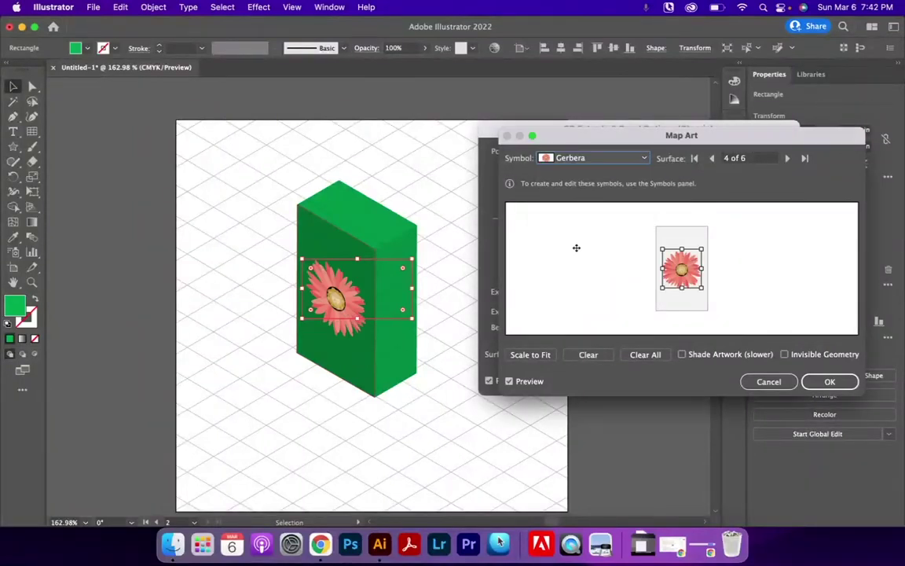
{"action": "left_click_drag", "start_coordinate": [681, 270], "coordinate": [653, 241]}
{"action": "left_click", "coordinate": [642, 158]}
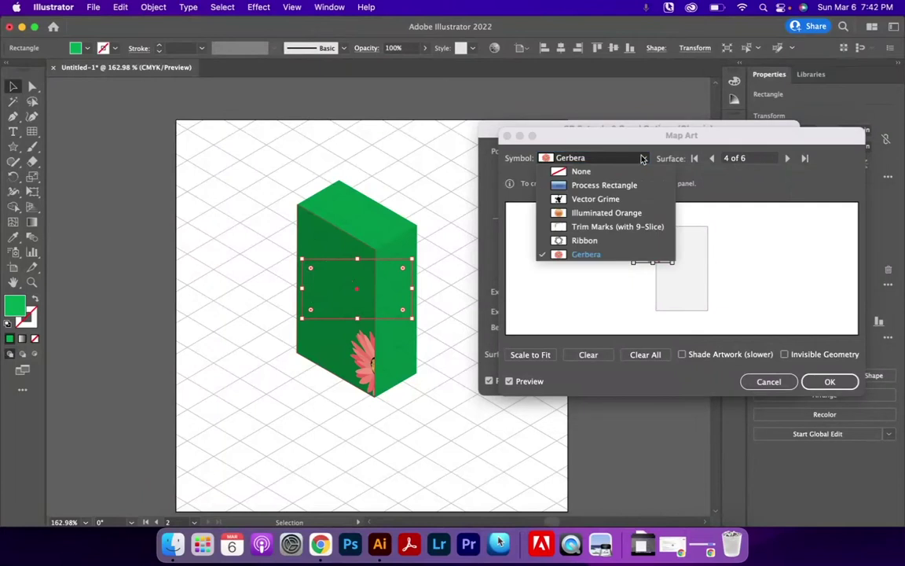
{"action": "left_click", "coordinate": [605, 212]}
{"action": "left_click_drag", "start_coordinate": [684, 271], "coordinate": [633, 277]}
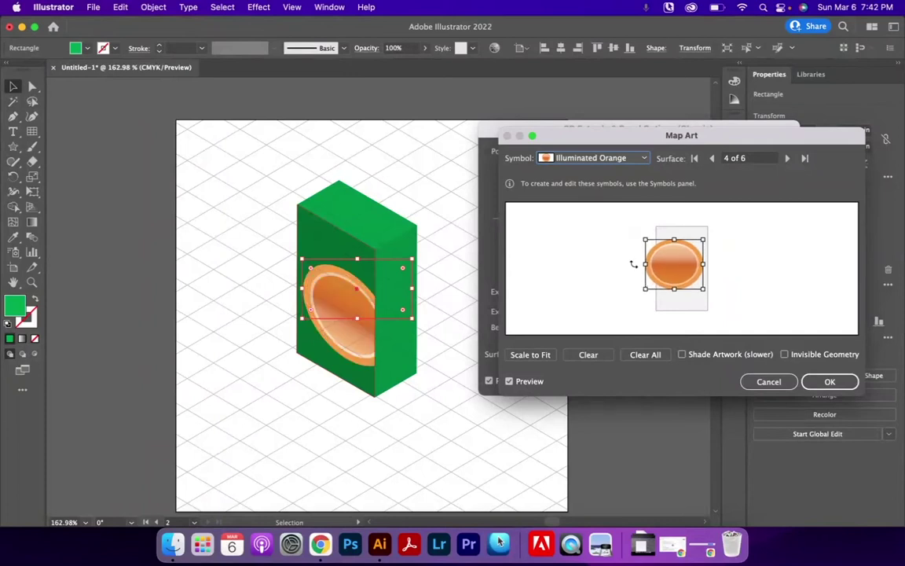
{"action": "left_click", "coordinate": [586, 157]}
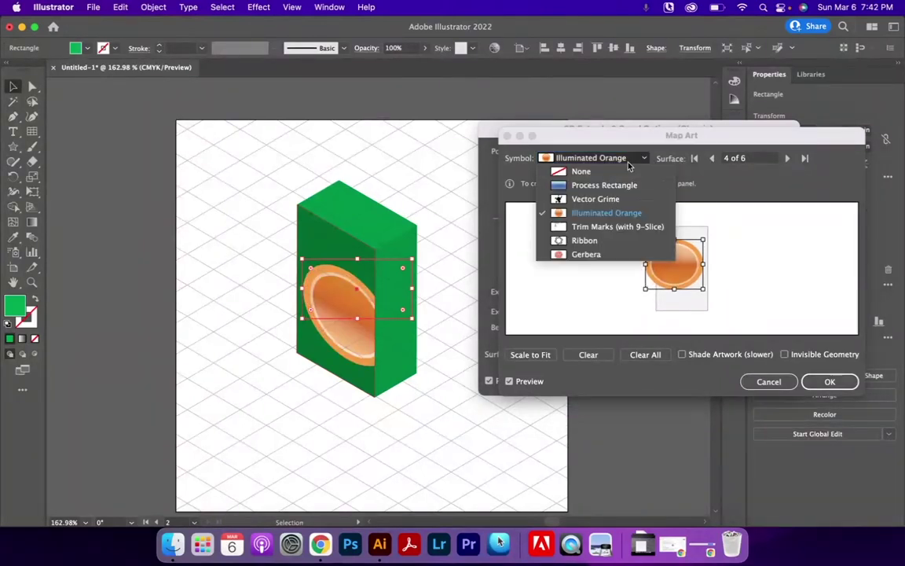
{"action": "left_click", "coordinate": [591, 199]}
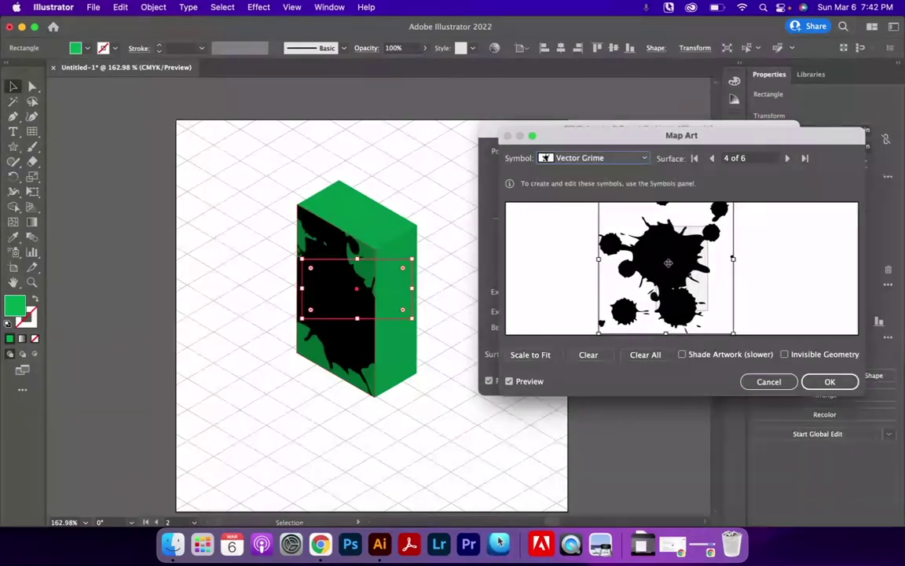
{"action": "left_click_drag", "start_coordinate": [668, 263], "coordinate": [651, 262]}
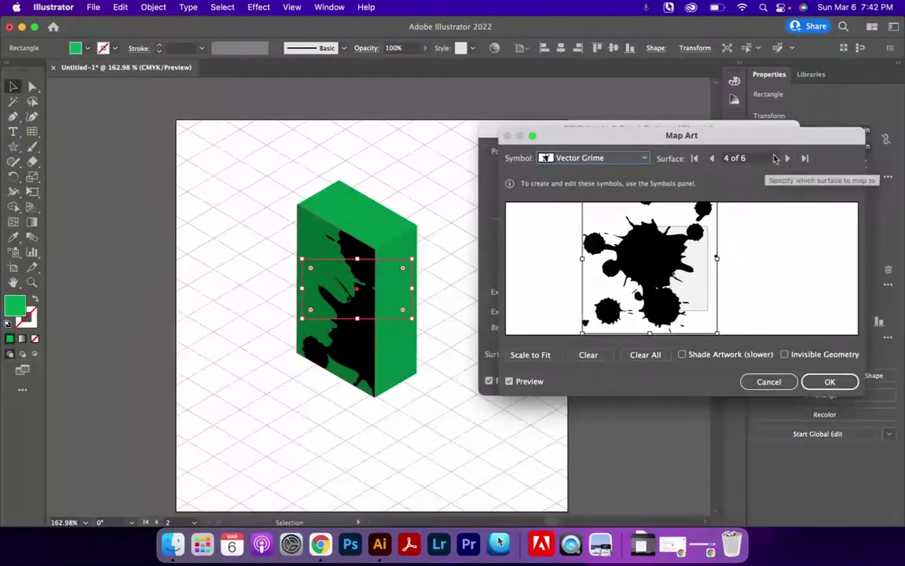
Add Gerbera to surface 3, clear it again, and accept the mapping.
{"action": "left_click", "coordinate": [786, 159]}
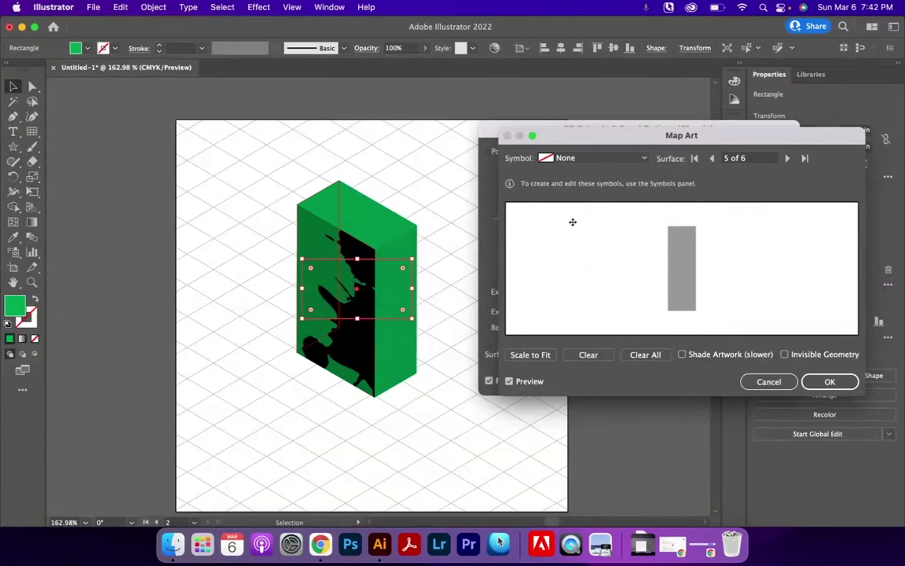
{"action": "left_click", "coordinate": [712, 158]}
{"action": "left_click", "coordinate": [712, 158]}
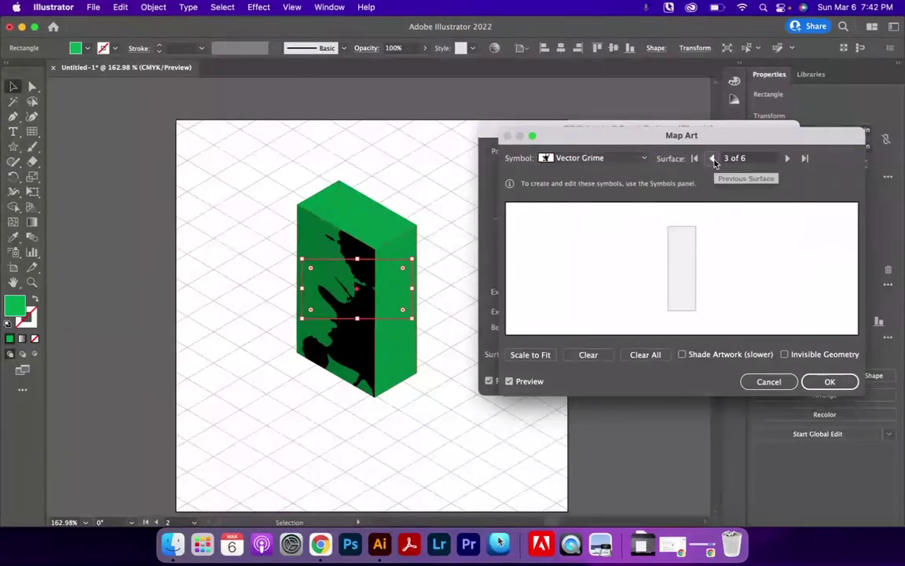
{"action": "left_click", "coordinate": [633, 158]}
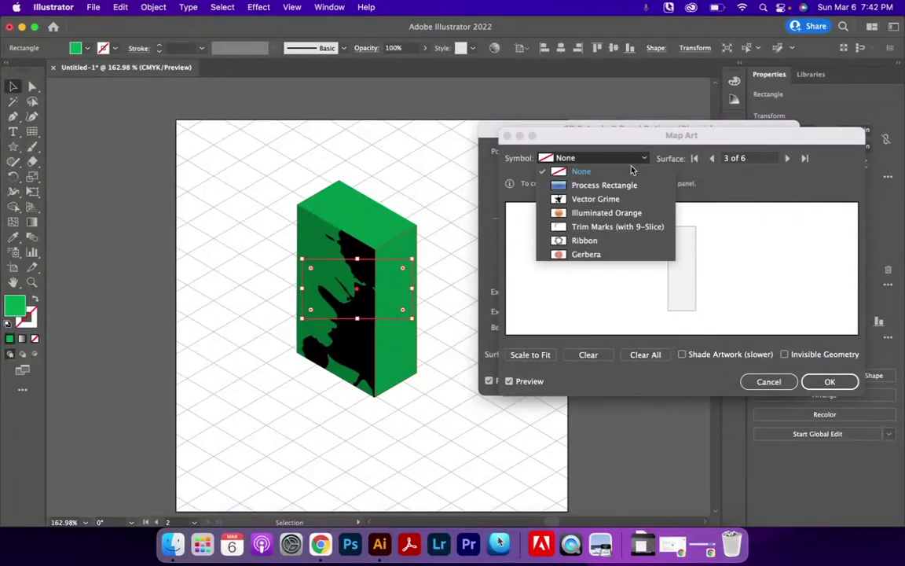
{"action": "left_click", "coordinate": [579, 255]}
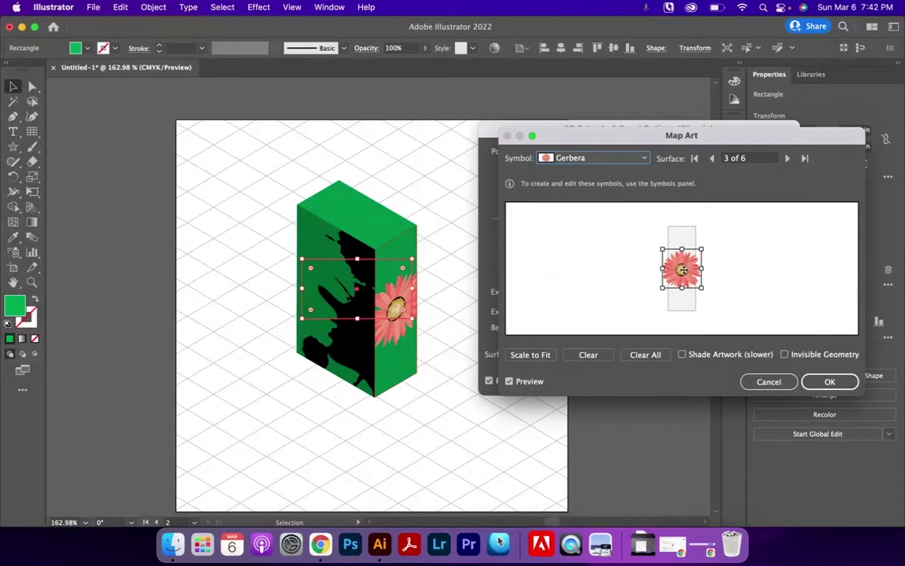
{"action": "left_click_drag", "start_coordinate": [682, 270], "coordinate": [688, 241]}
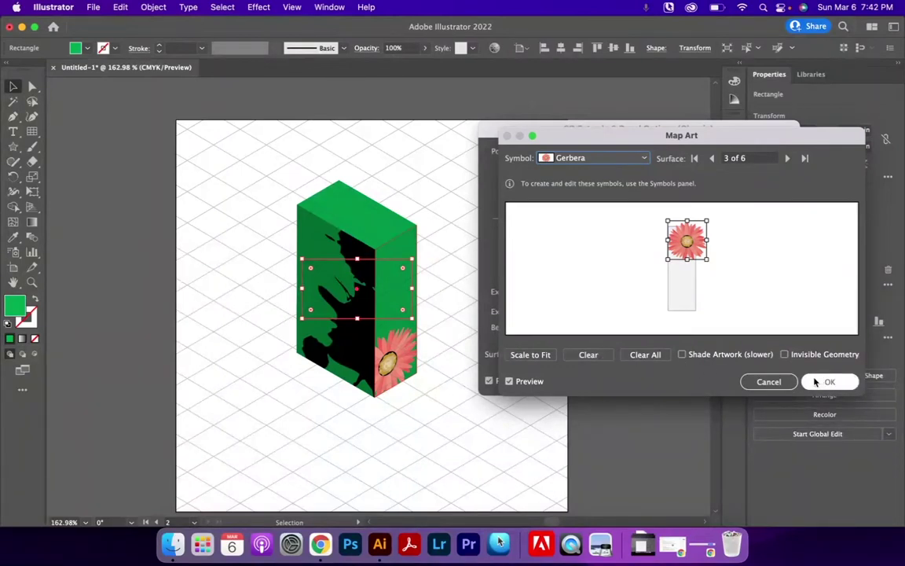
{"action": "left_click", "coordinate": [605, 355]}
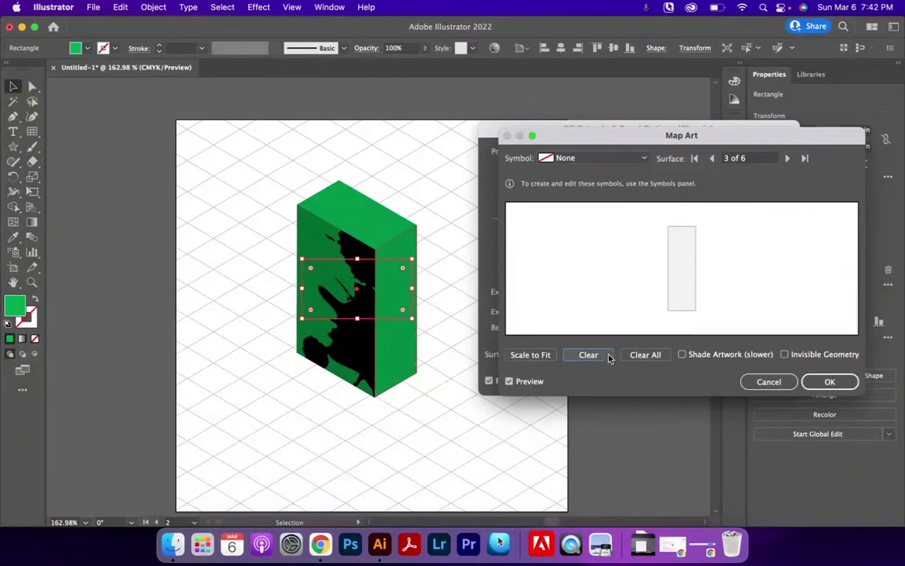
{"action": "left_click", "coordinate": [825, 383]}
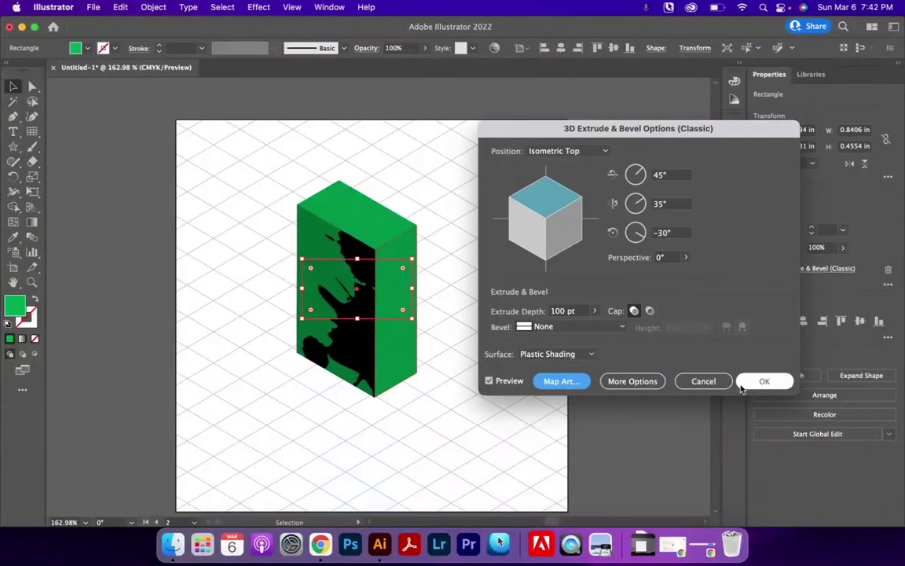
Clear the Vector Grime art from surface 4 in Map Art and confirm the 3D settings.
{"action": "left_click", "coordinate": [747, 384]}
{"action": "left_click", "coordinate": [817, 268]}
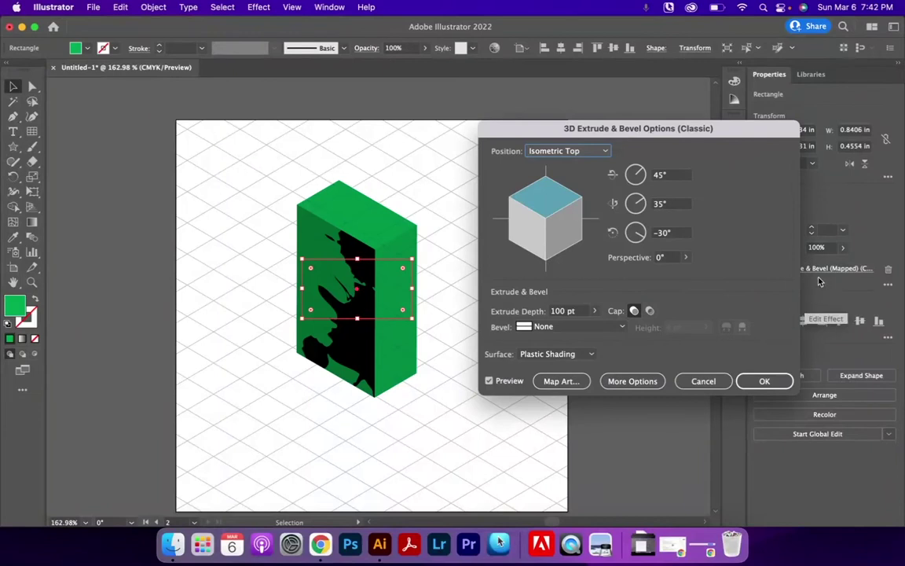
{"action": "left_click", "coordinate": [576, 382]}
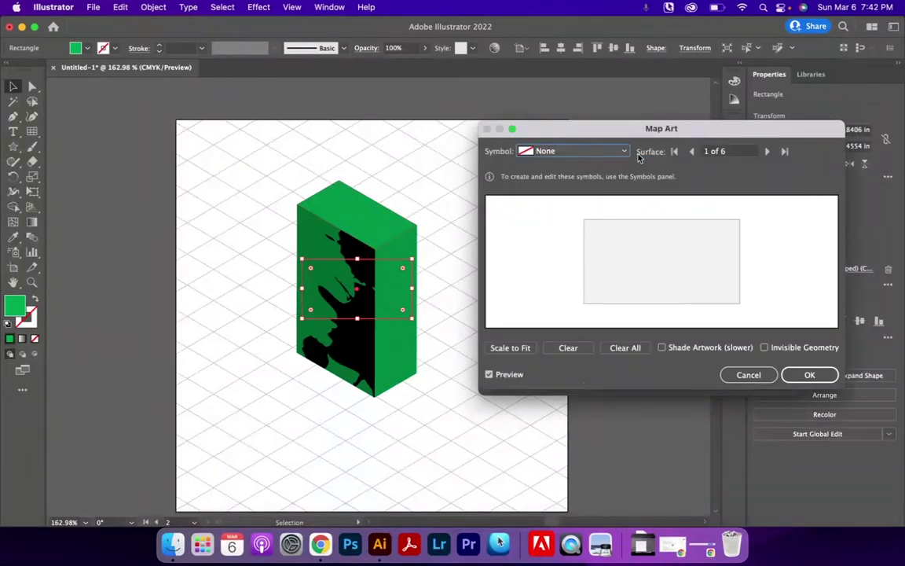
{"action": "left_click", "coordinate": [768, 152]}
{"action": "left_click", "coordinate": [768, 151]}
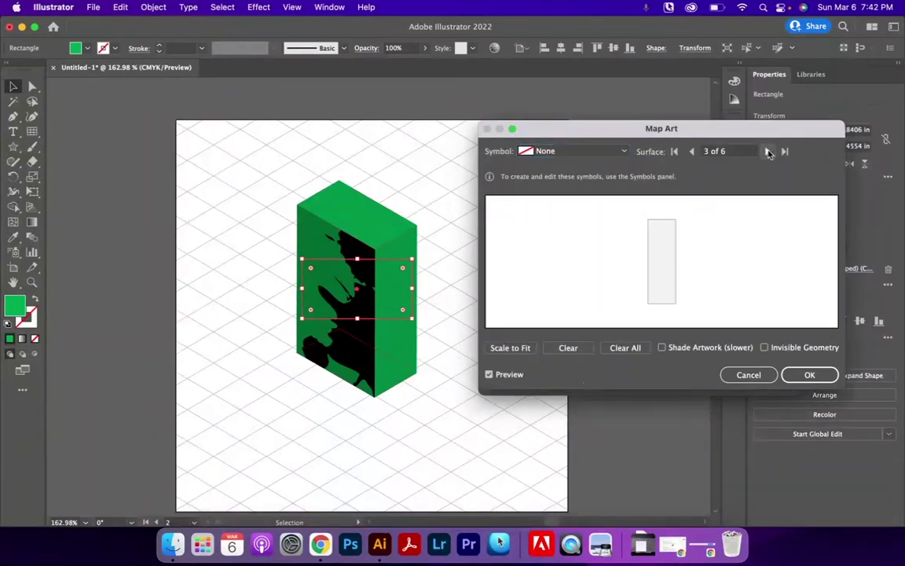
{"action": "left_click", "coordinate": [768, 152]}
{"action": "left_click", "coordinate": [568, 347]}
{"action": "left_click", "coordinate": [809, 375]}
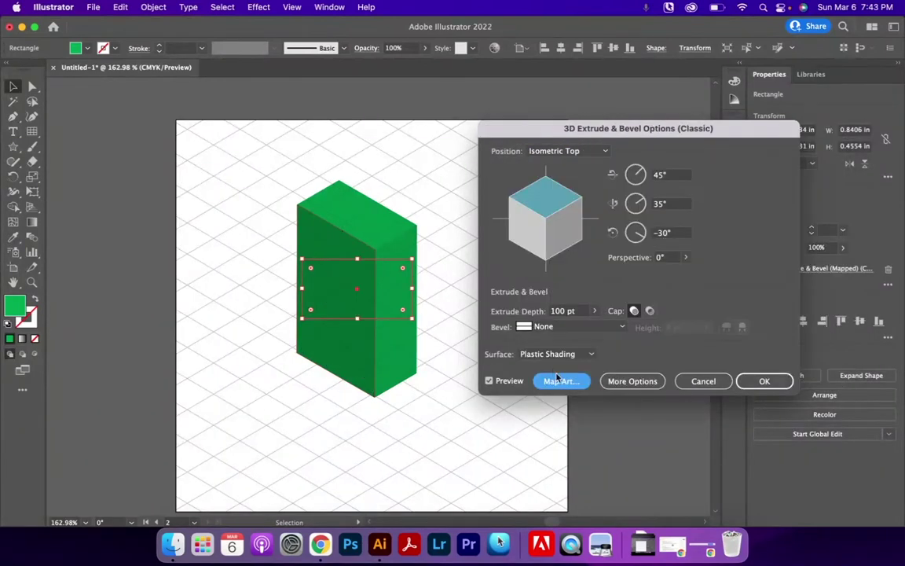
{"action": "key", "text": "Return"}
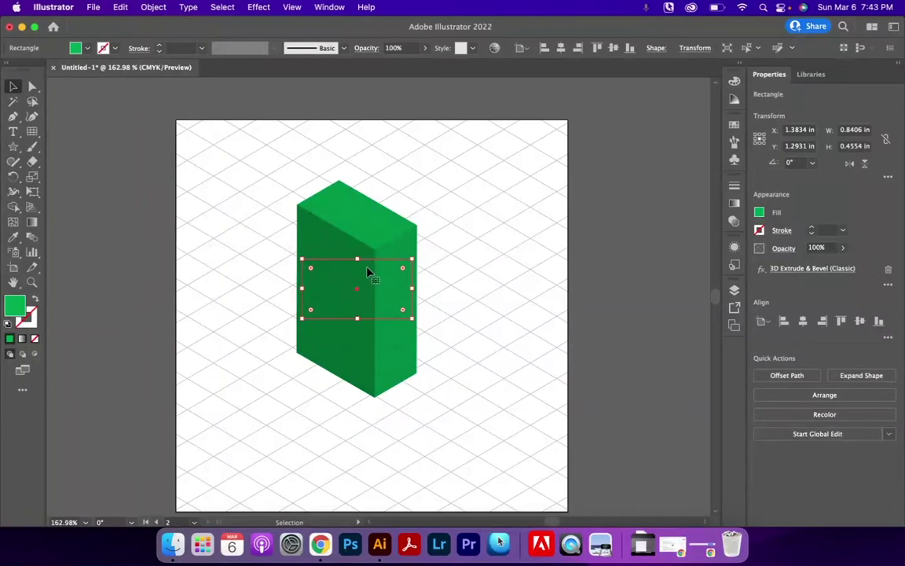
Draw an orange-filled square in the free space beside the artboard.
{"action": "left_click", "coordinate": [13, 147]}
{"action": "left_click_drag", "start_coordinate": [14, 147], "coordinate": [86, 149]}
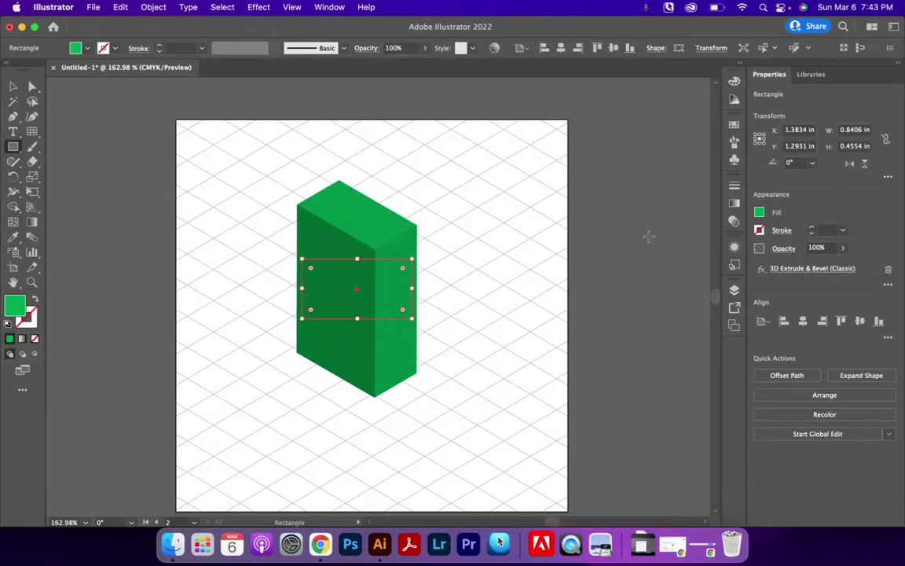
{"action": "left_click", "coordinate": [87, 48]}
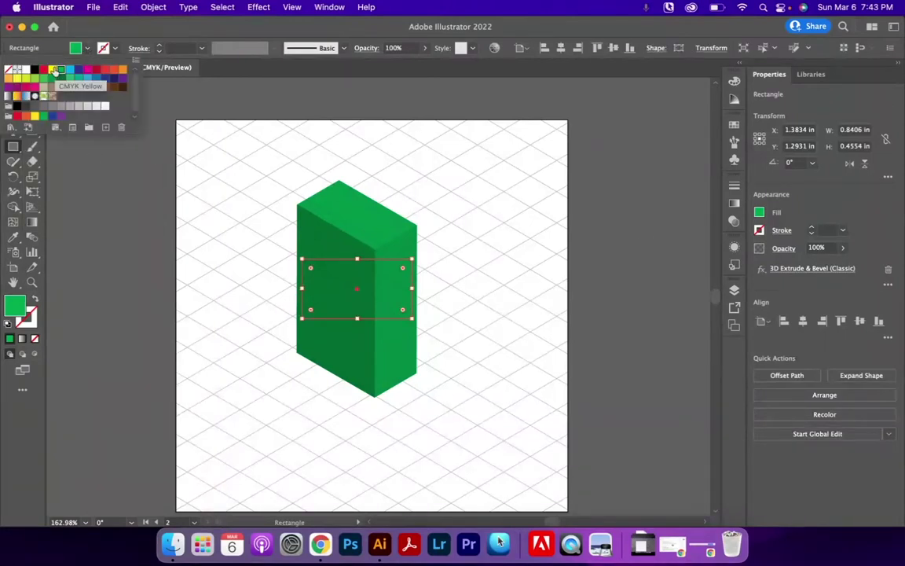
{"action": "left_click", "coordinate": [9, 77]}
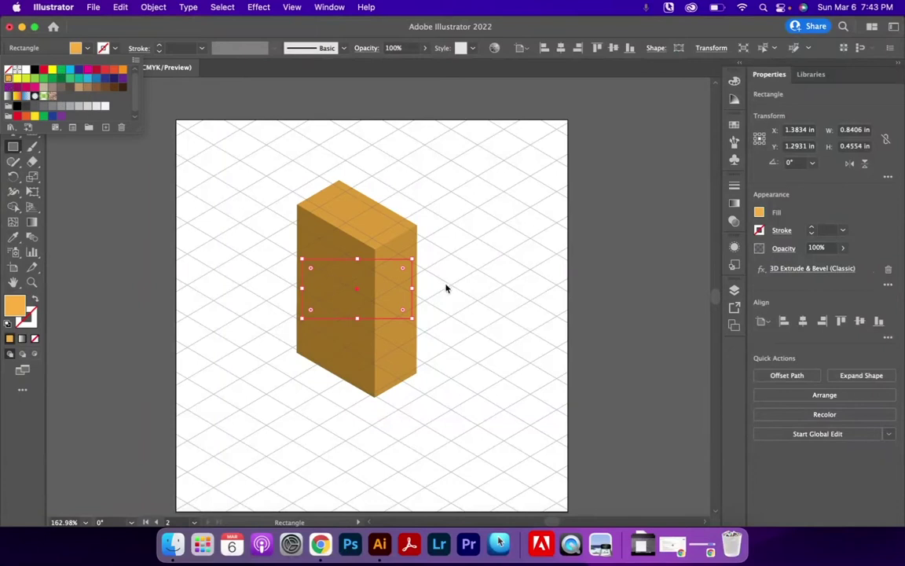
{"action": "key", "text": "super+z"}
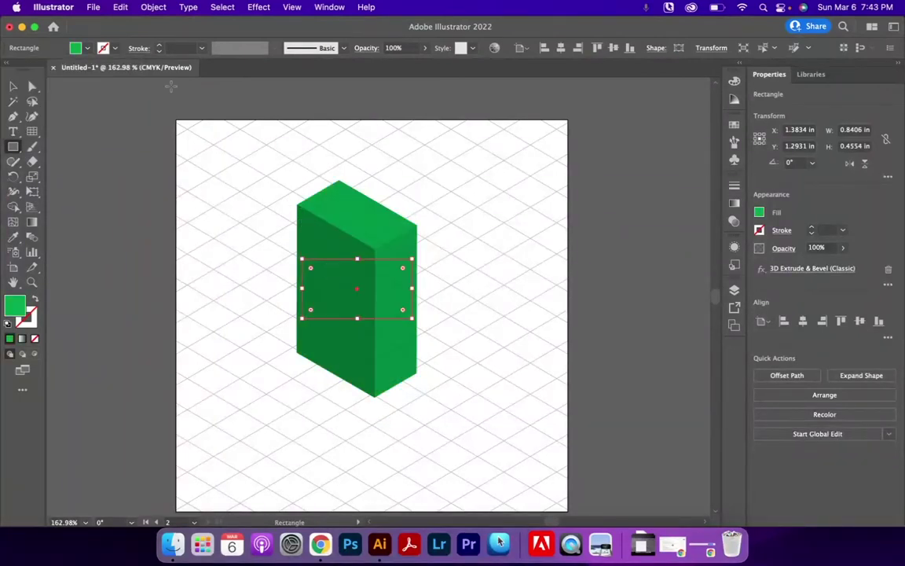
{"action": "left_click", "coordinate": [12, 85]}
{"action": "left_click", "coordinate": [52, 107]}
{"action": "left_click", "coordinate": [13, 147]}
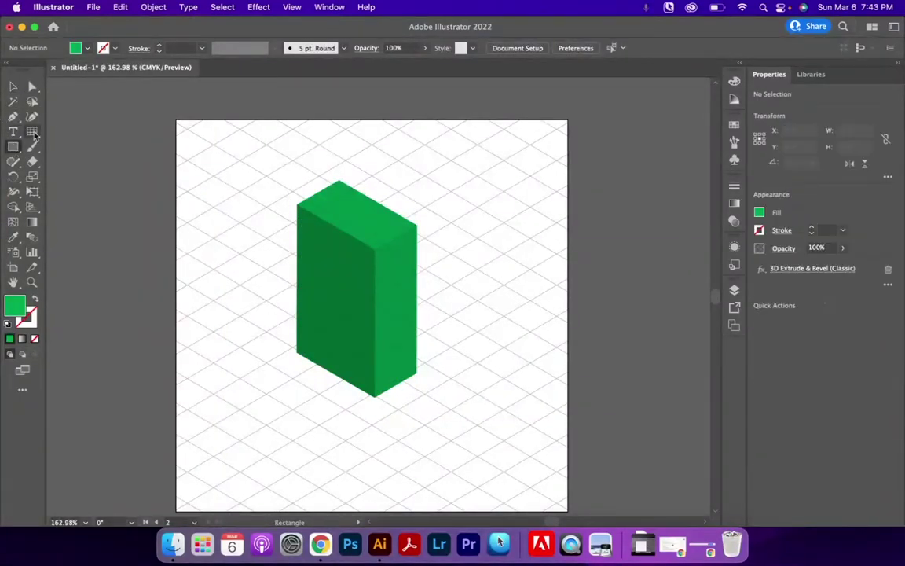
{"action": "left_click", "coordinate": [77, 48]}
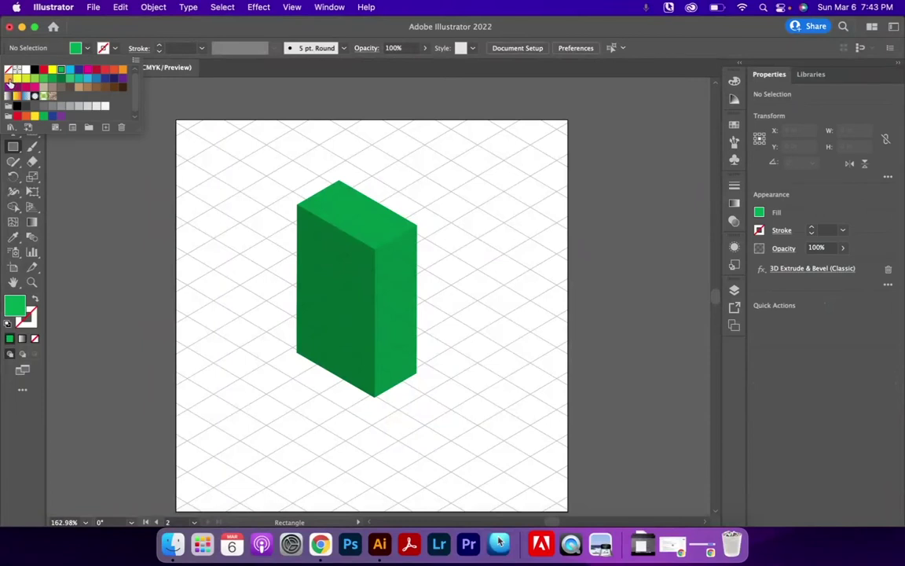
{"action": "left_click", "coordinate": [8, 80]}
{"action": "key", "text": "Escape"}
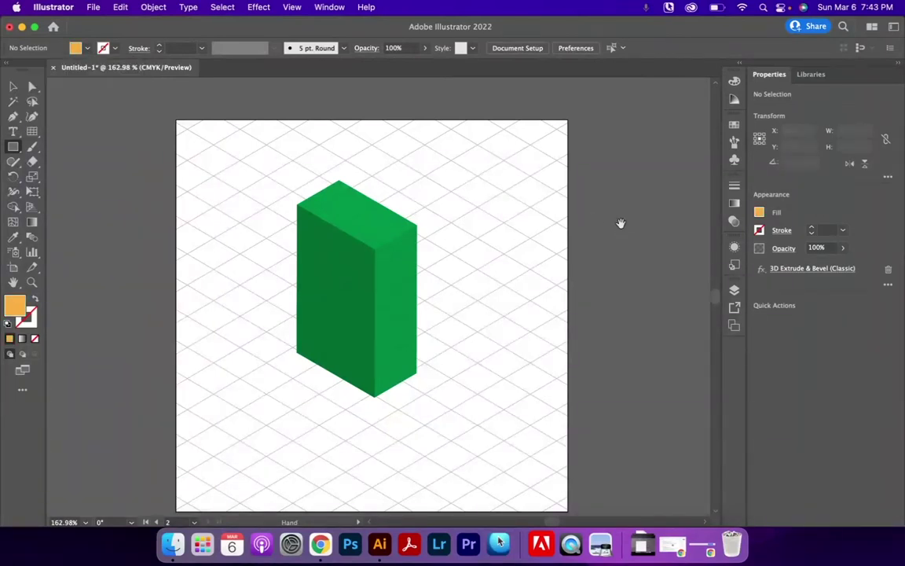
{"action": "left_click_drag", "start_coordinate": [620, 224], "coordinate": [539, 239]}
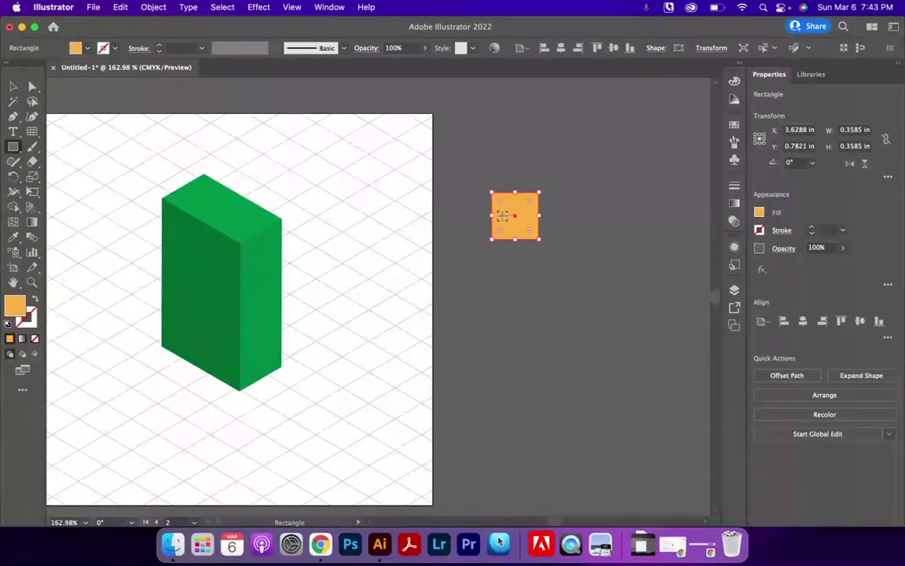
Alt-drag copies of the square into a row of four.
{"action": "key", "text": "v"}
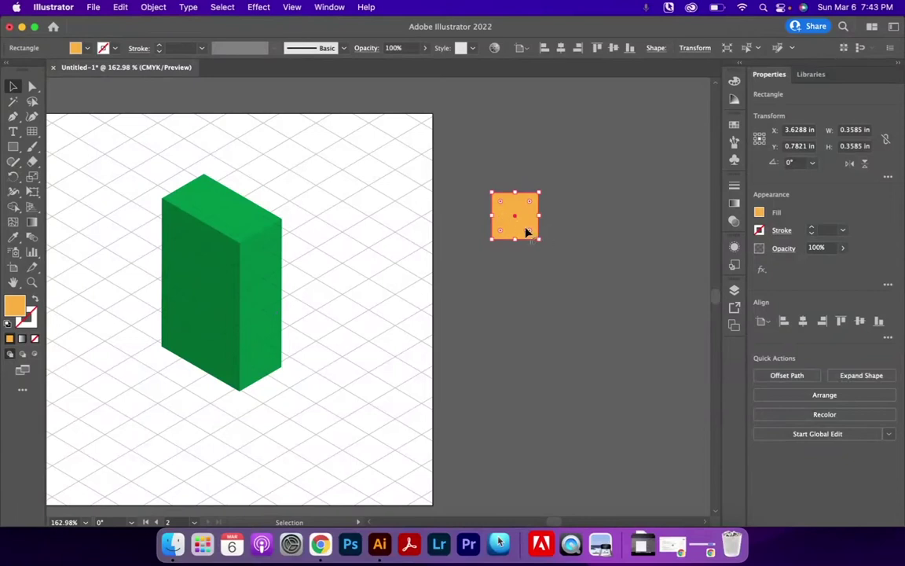
{"action": "left_click_drag", "start_coordinate": [526, 231], "coordinate": [660, 229]}
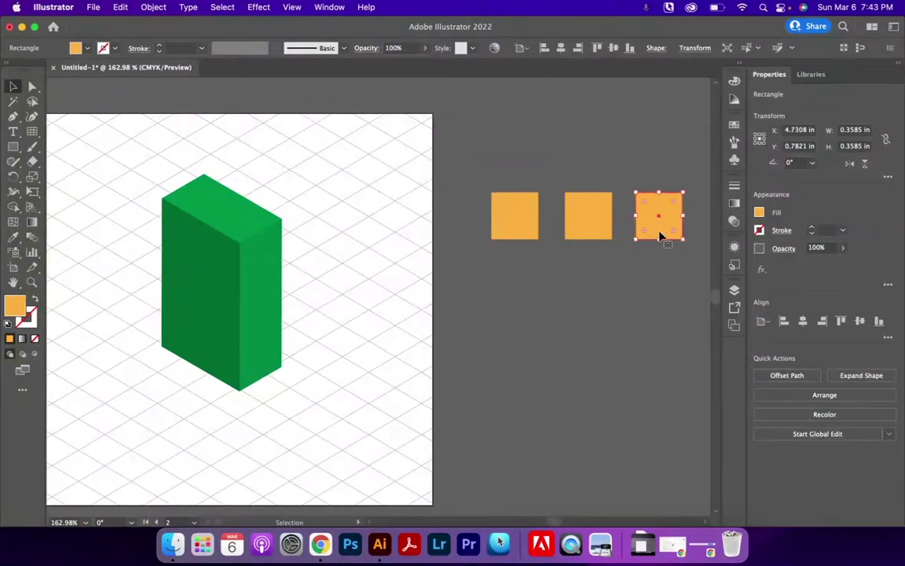
{"action": "scroll", "coordinate": [638, 232], "scroll_direction": "right", "scroll_amount": 3}
{"action": "left_click_drag", "start_coordinate": [597, 228], "coordinate": [662, 229]}
{"action": "scroll", "coordinate": [645, 231], "scroll_direction": "right", "scroll_amount": 5}
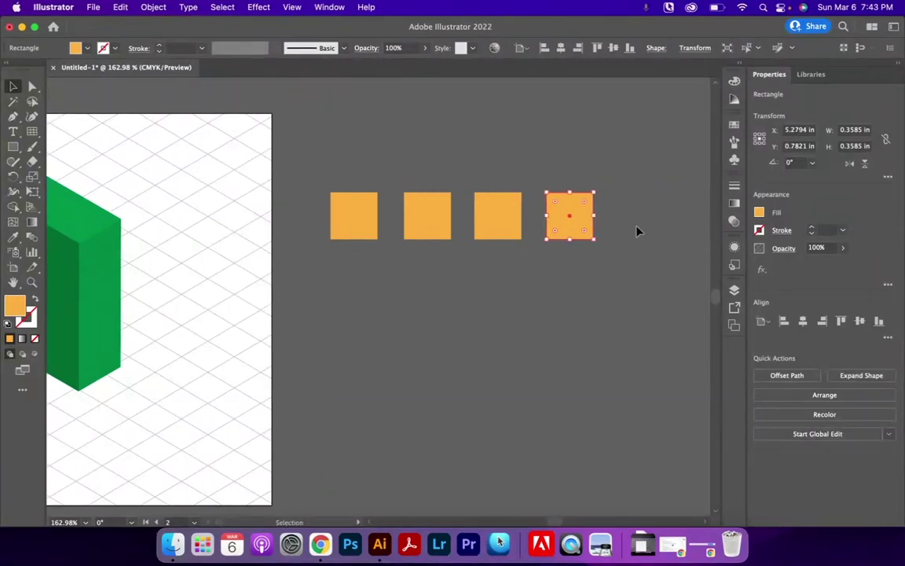
Copy the row downward to make six rows, then select all 24 squares.
{"action": "key", "text": "super+a"}
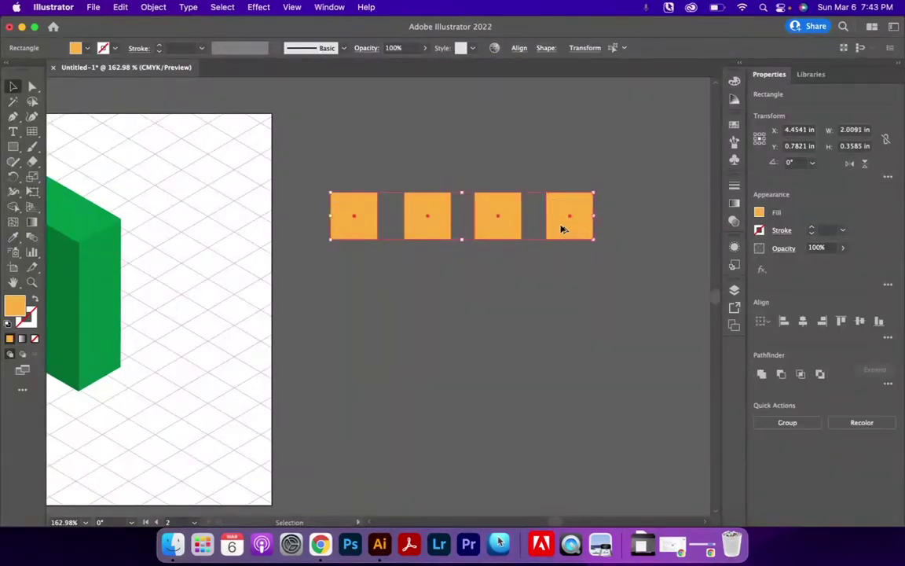
{"action": "left_click_drag", "start_coordinate": [559, 228], "coordinate": [559, 364]}
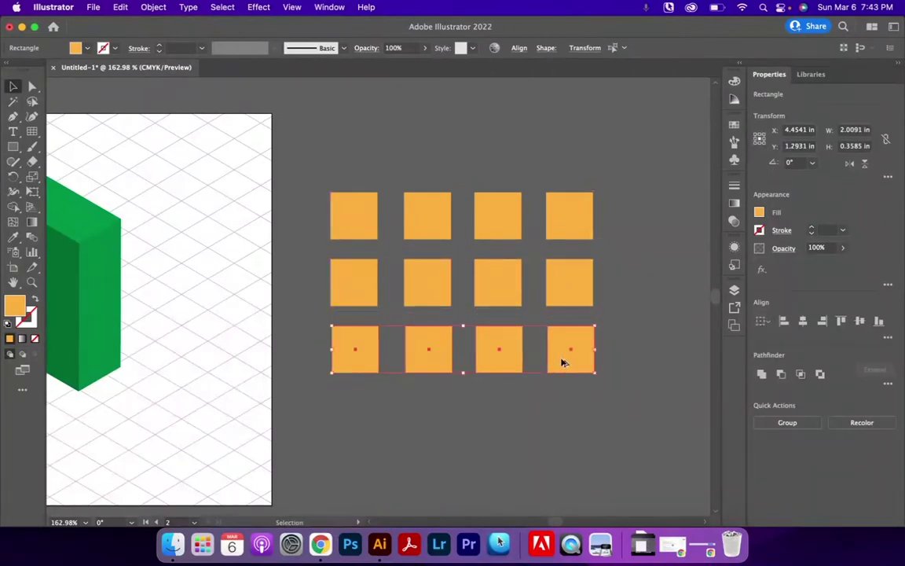
{"action": "scroll", "coordinate": [556, 360], "scroll_direction": "down", "scroll_amount": 3}
{"action": "scroll", "coordinate": [358, 351], "scroll_direction": "right", "scroll_amount": 5}
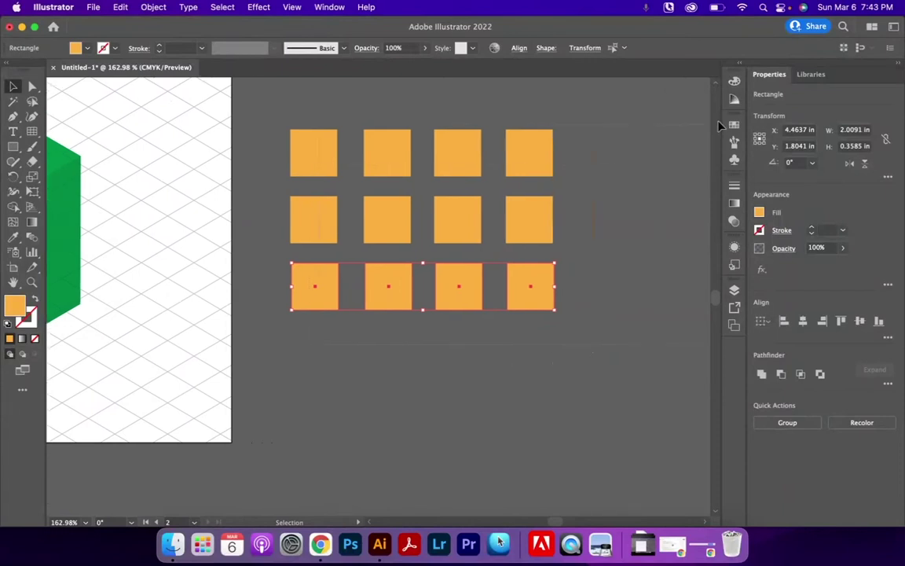
{"action": "key", "text": "super+a"}
{"action": "left_click_drag", "start_coordinate": [449, 156], "coordinate": [450, 364]}
{"action": "scroll", "coordinate": [453, 361], "scroll_direction": "down", "scroll_amount": 3}
{"action": "scroll", "coordinate": [453, 362], "scroll_direction": "left", "scroll_amount": 2}
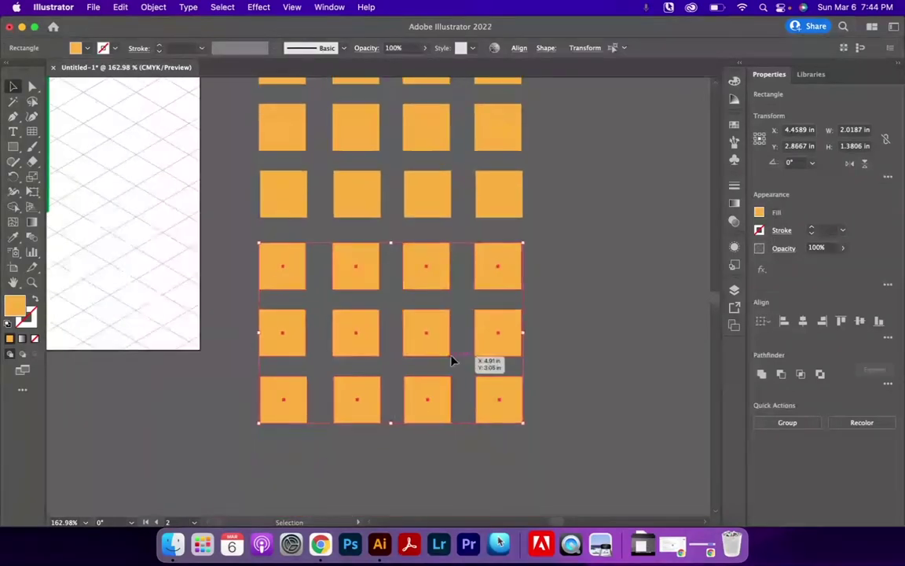
{"action": "scroll", "coordinate": [406, 240], "scroll_direction": "up", "scroll_amount": 2}
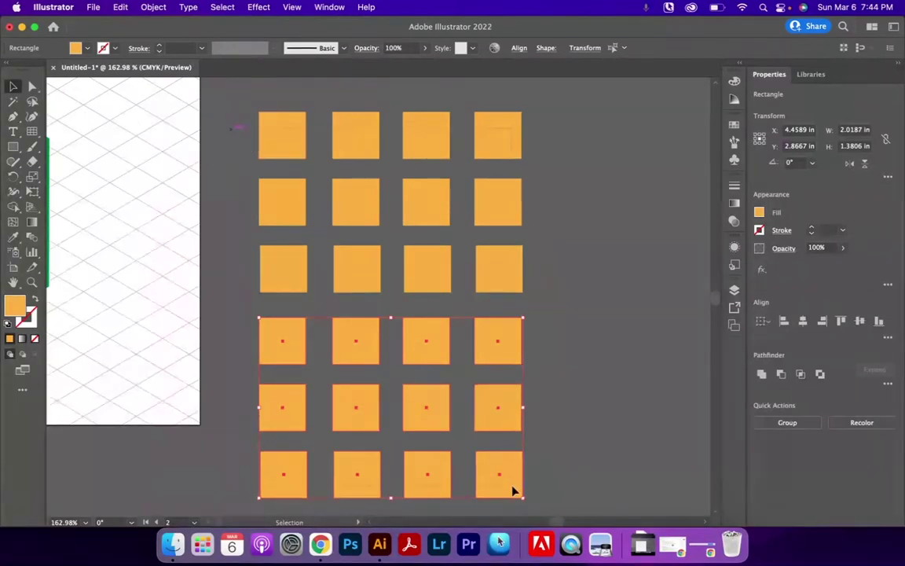
{"action": "key", "text": "super+a"}
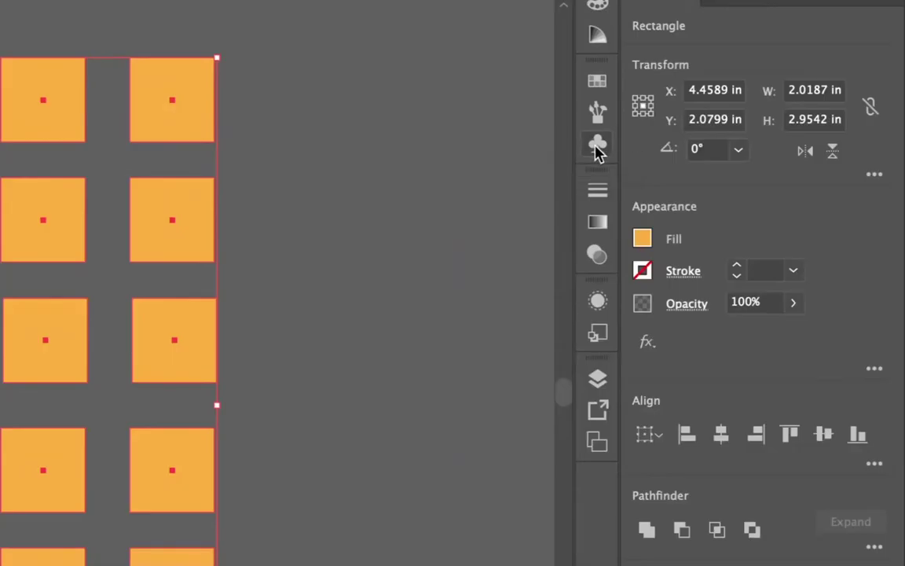
Bring up the Symbols panel.
{"action": "left_click", "coordinate": [596, 148]}
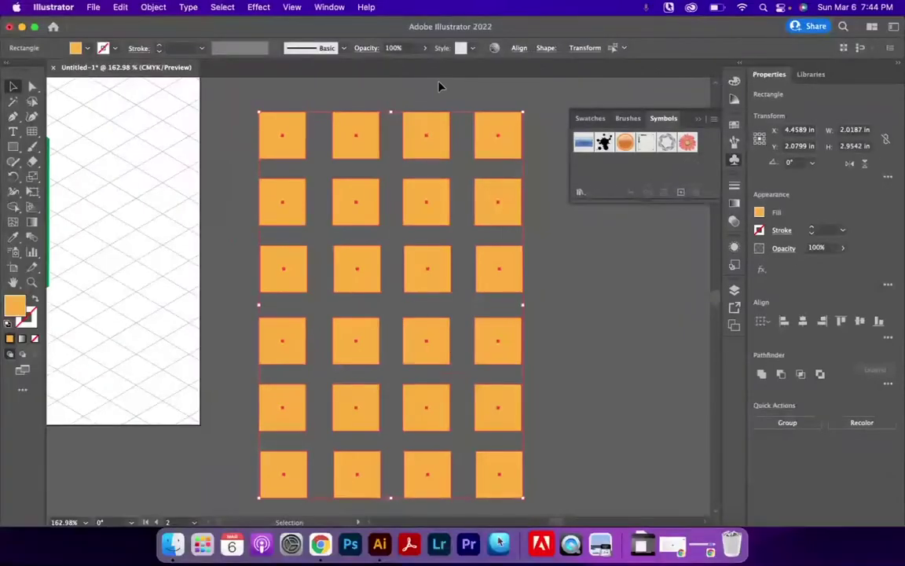
{"action": "left_click", "coordinate": [329, 7]}
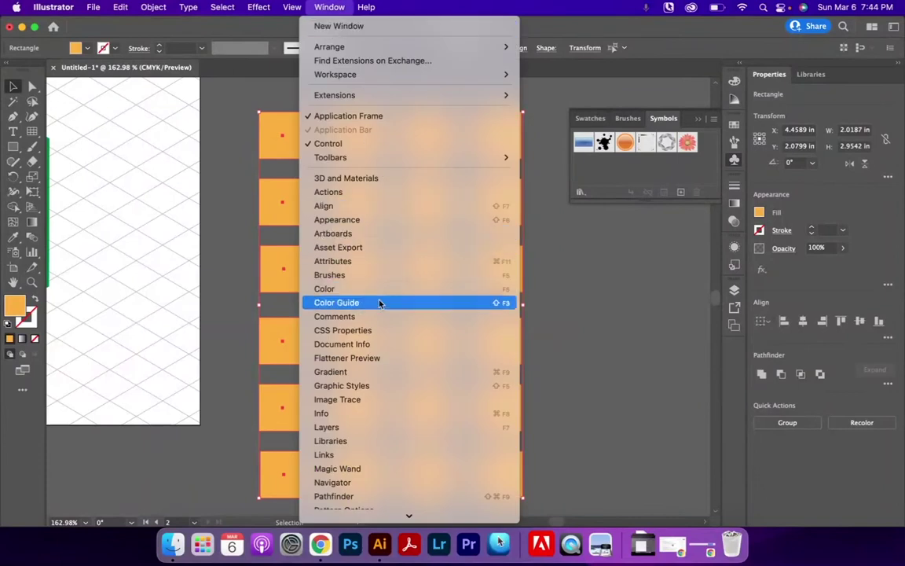
{"action": "scroll", "coordinate": [397, 424], "scroll_direction": "down", "scroll_amount": 5}
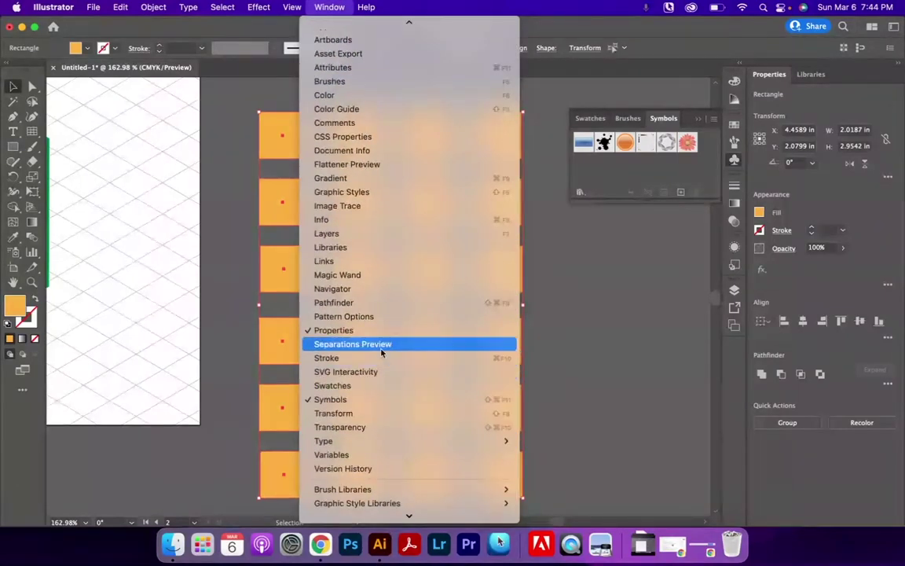
{"action": "left_click", "coordinate": [702, 154]}
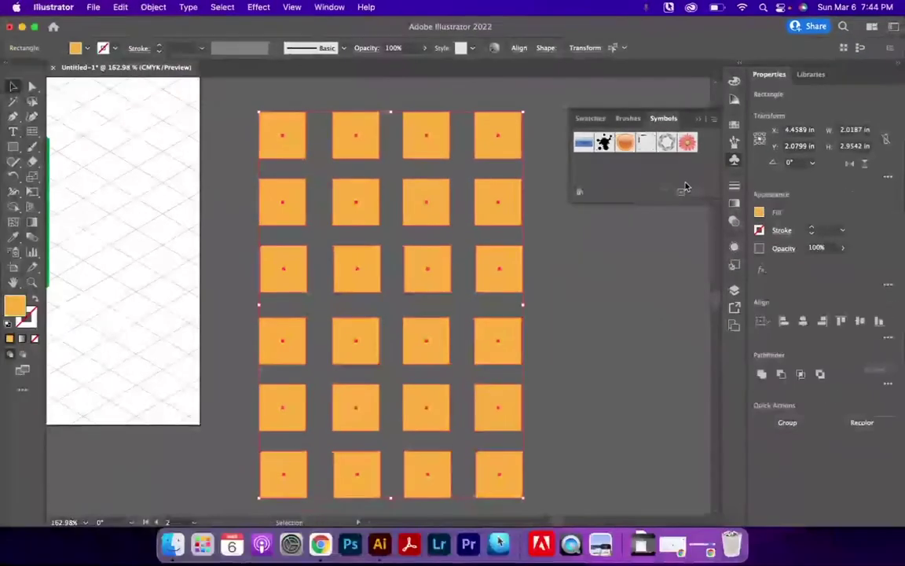
Save the grid as a Movie Clip symbol named 'Windows' and delete the canvas copy.
{"action": "left_click", "coordinate": [664, 248]}
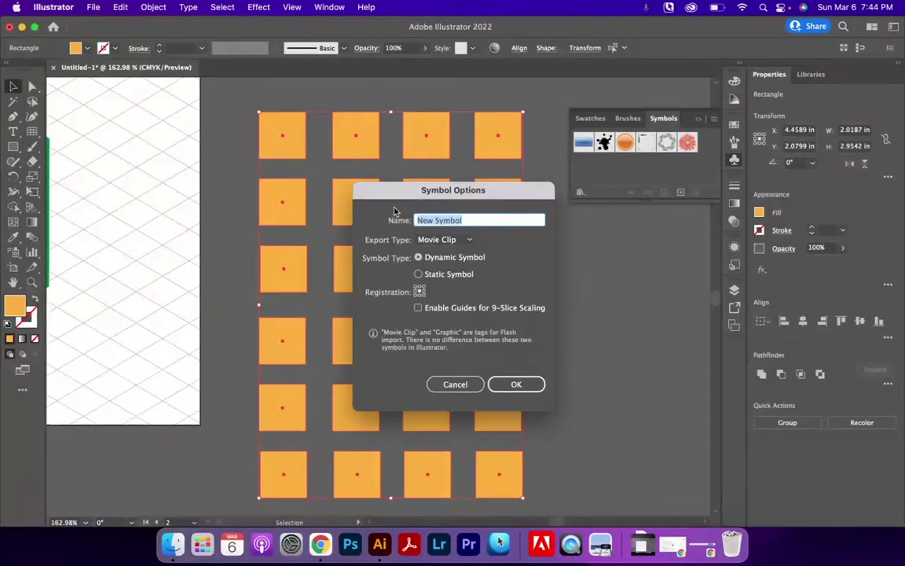
{"action": "left_click_drag", "start_coordinate": [404, 199], "coordinate": [593, 217]}
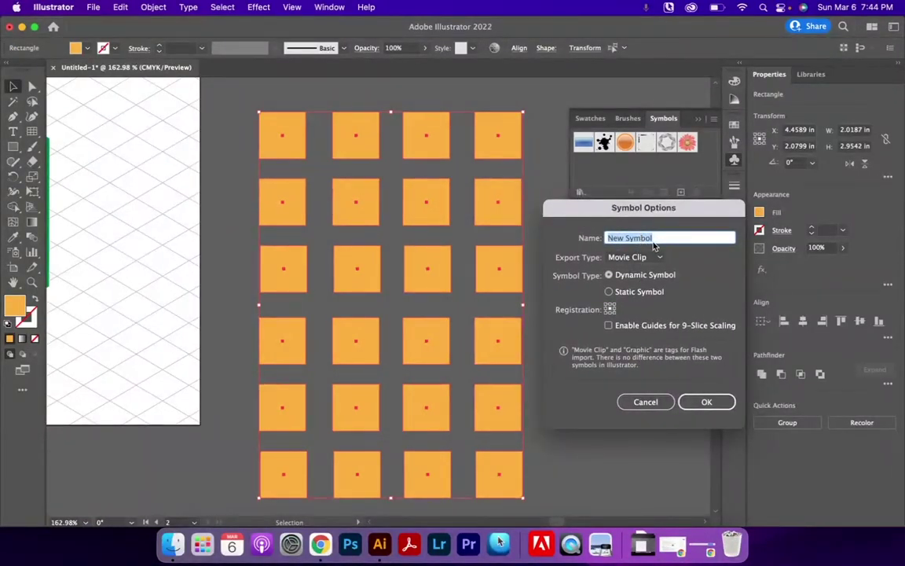
{"action": "type", "text": "Windows"}
{"action": "left_click", "coordinate": [641, 257]}
{"action": "left_click", "coordinate": [652, 272]}
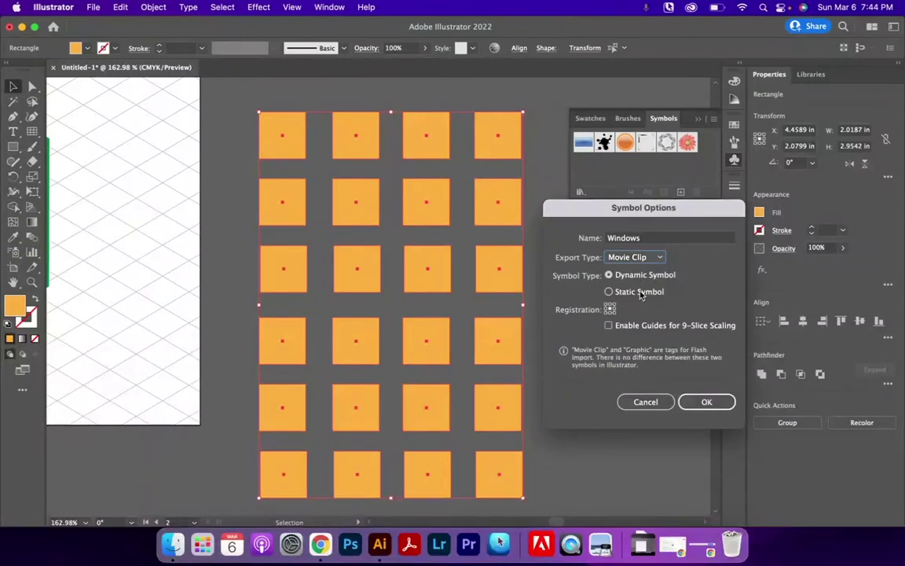
{"action": "left_click", "coordinate": [705, 401]}
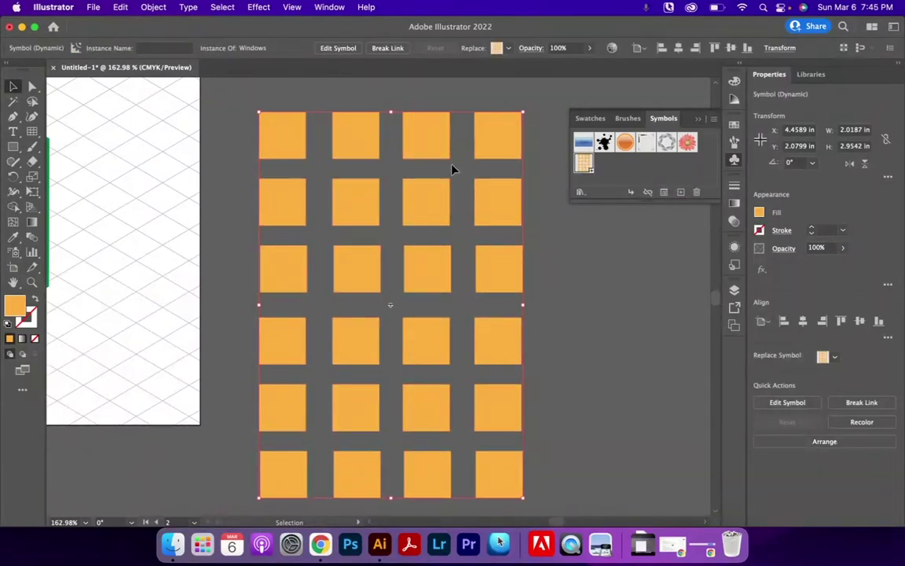
{"action": "key", "text": "Delete"}
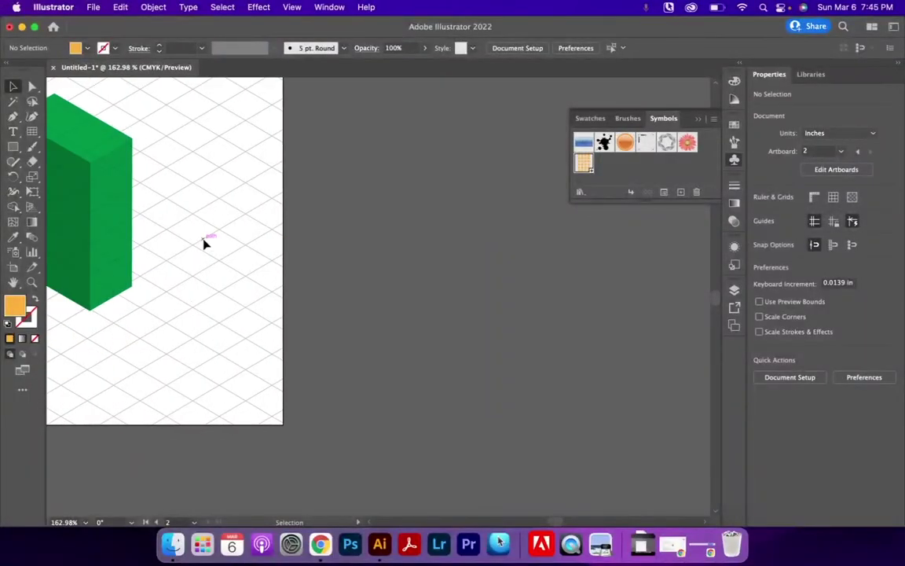
Select the building and open Map Art on surface 4 of 6, its front face.
{"action": "scroll", "coordinate": [204, 244], "scroll_direction": "left", "scroll_amount": 5}
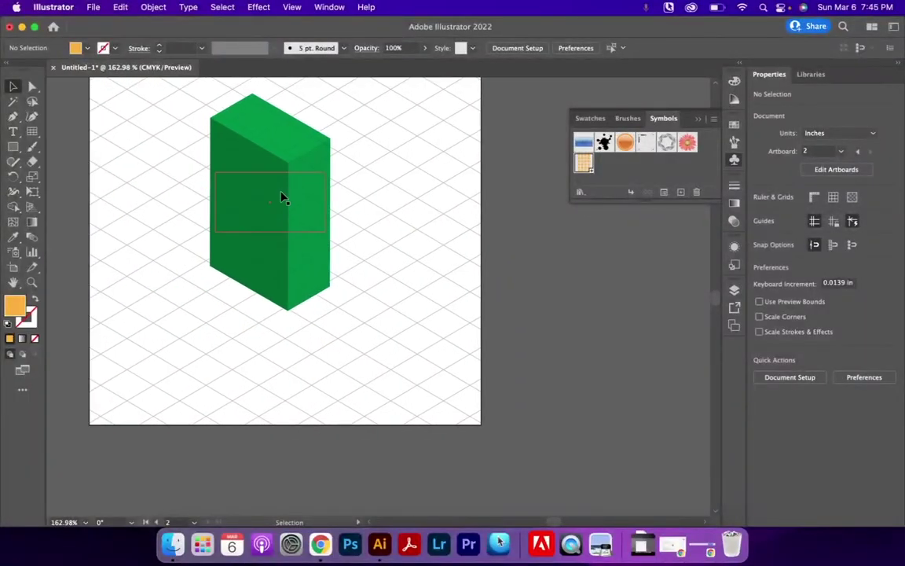
{"action": "left_click", "coordinate": [290, 204]}
{"action": "left_click", "coordinate": [819, 268]}
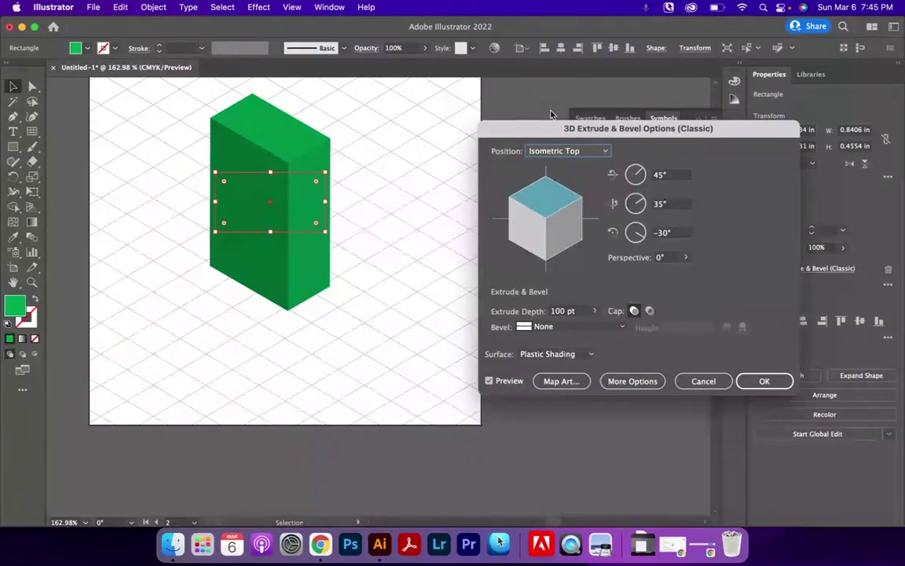
{"action": "left_click", "coordinate": [561, 382]}
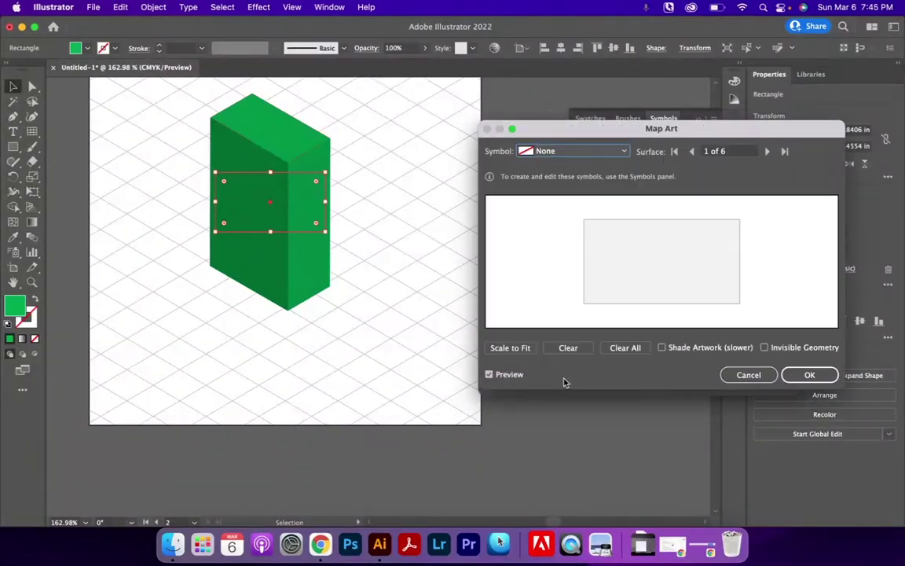
{"action": "left_click", "coordinate": [768, 151]}
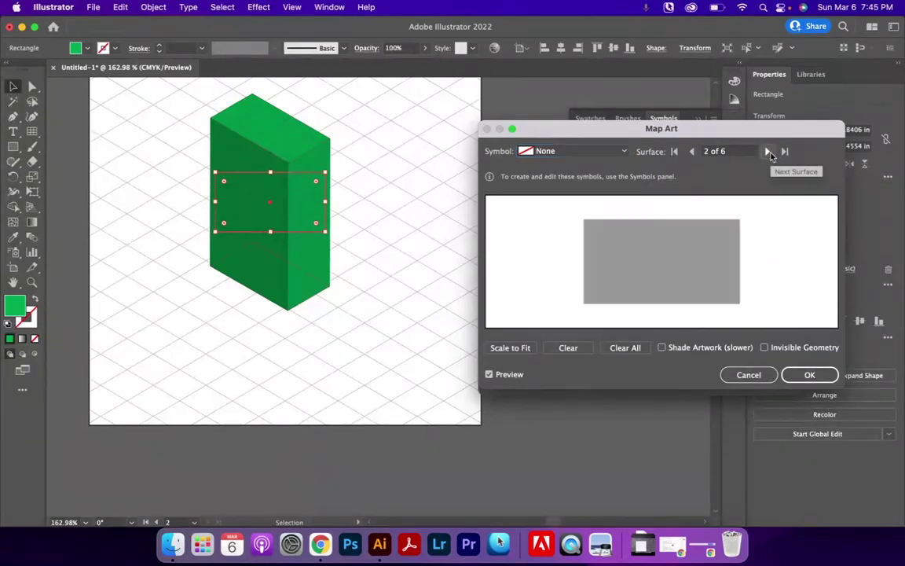
{"action": "left_click", "coordinate": [767, 151]}
{"action": "left_click", "coordinate": [768, 151]}
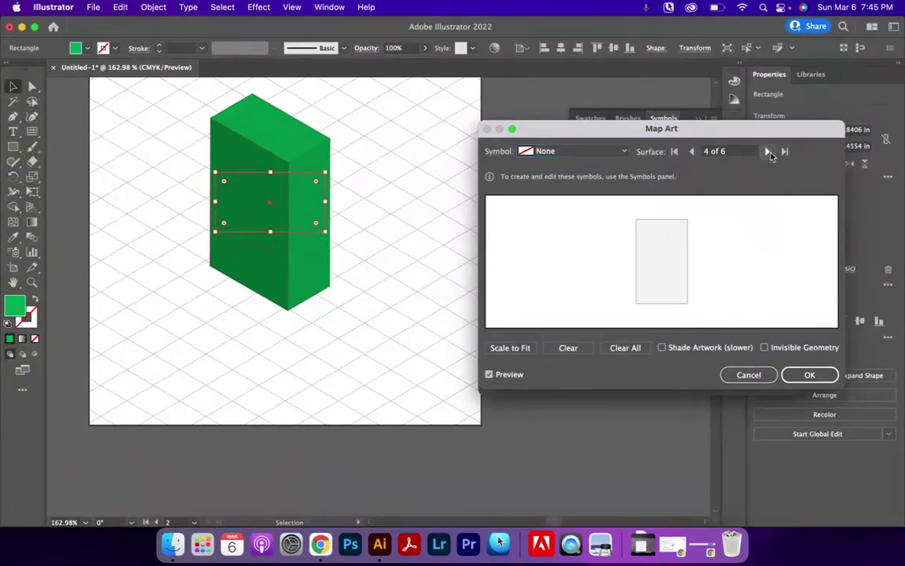
Map the Windows symbol onto the face, narrow it to fit, and apply.
{"action": "left_click", "coordinate": [620, 151]}
{"action": "left_click", "coordinate": [564, 263]}
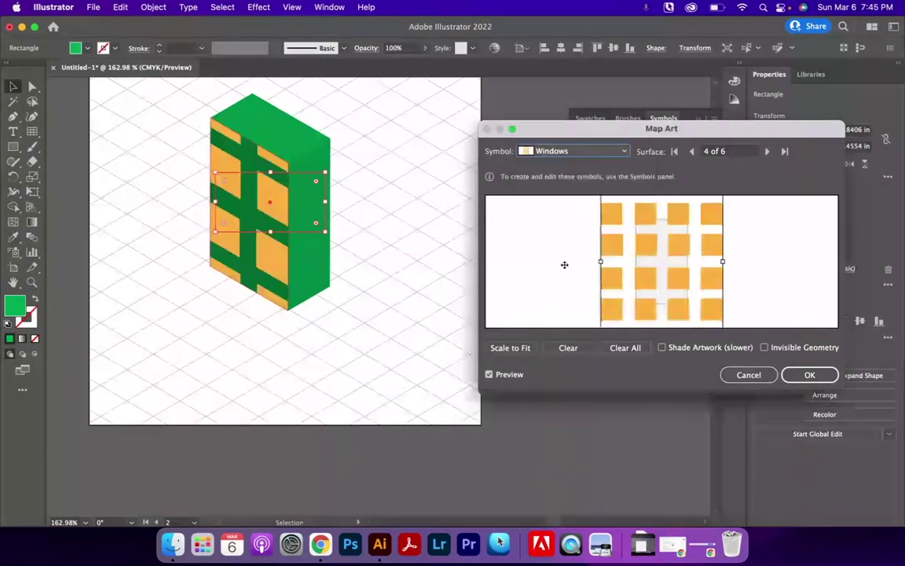
{"action": "left_click_drag", "start_coordinate": [725, 262], "coordinate": [660, 268]}
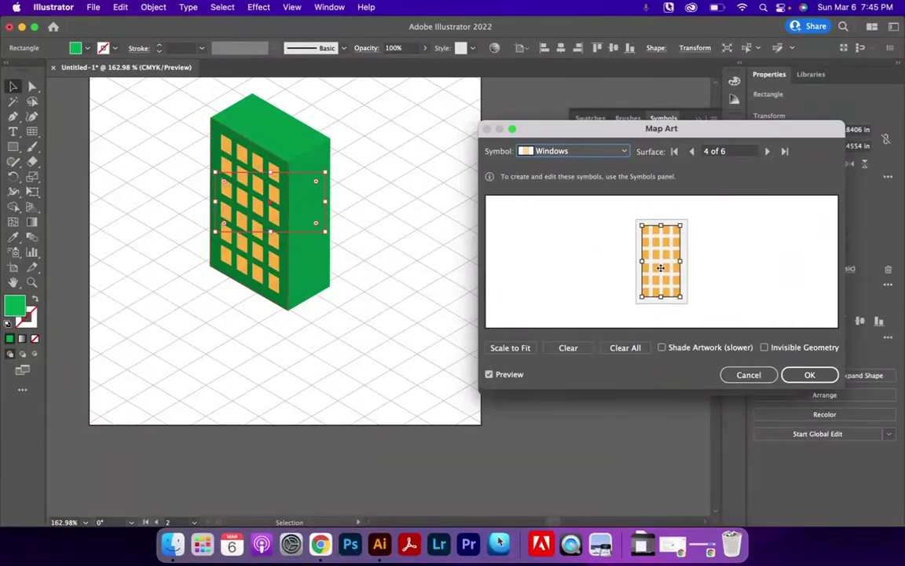
{"action": "left_click", "coordinate": [808, 376]}
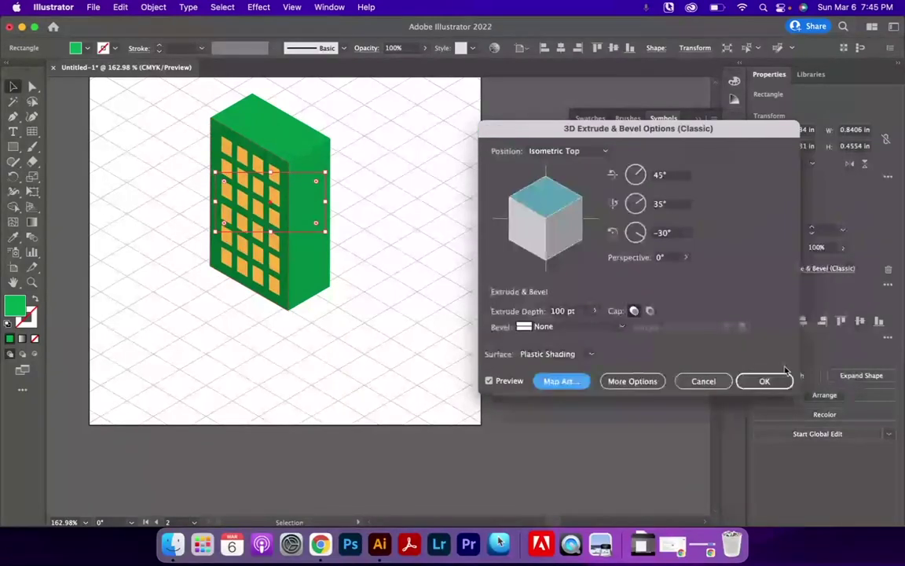
{"action": "left_click", "coordinate": [764, 388]}
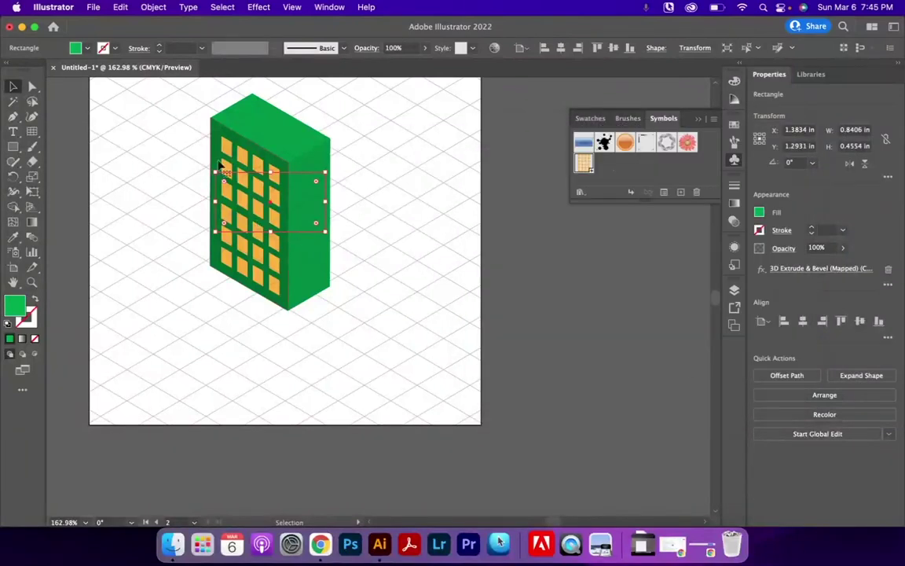
{"action": "left_click", "coordinate": [420, 247]}
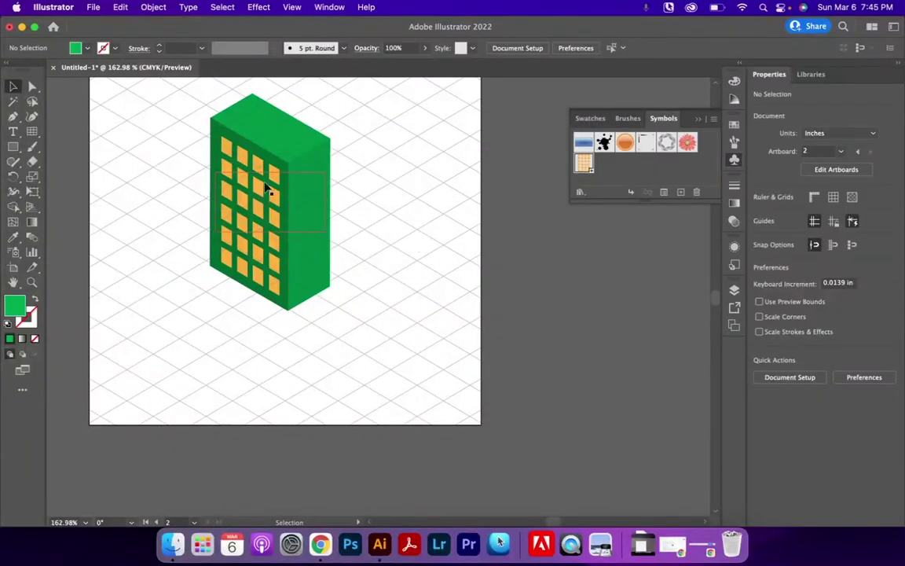
Edit the Windows symbol to fill one square red, then return to the artboard.
{"action": "double_click", "coordinate": [582, 162]}
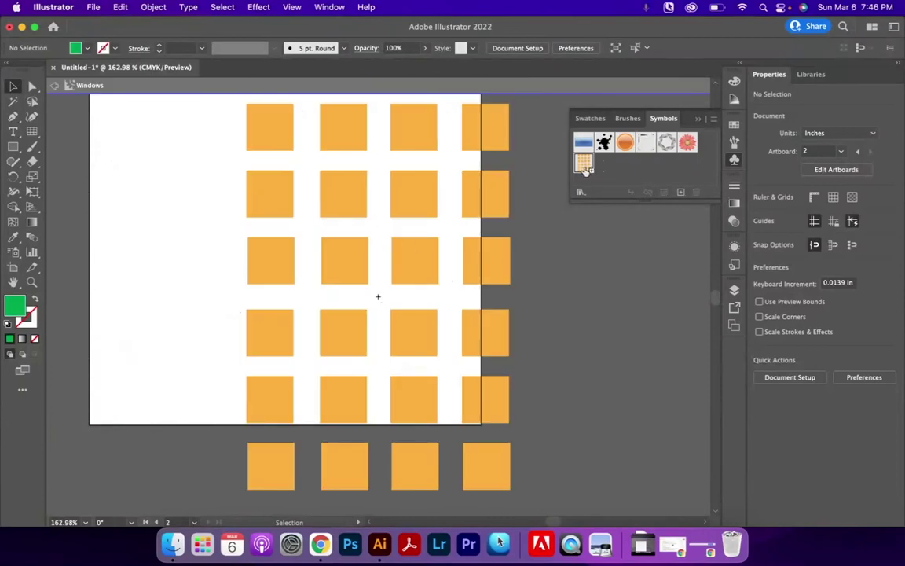
{"action": "left_click", "coordinate": [330, 200]}
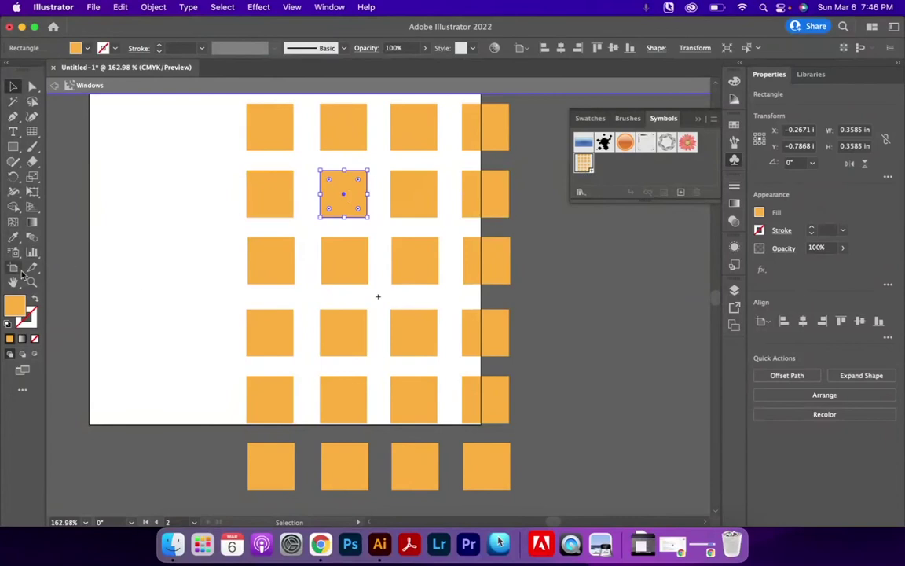
{"action": "left_click", "coordinate": [78, 48]}
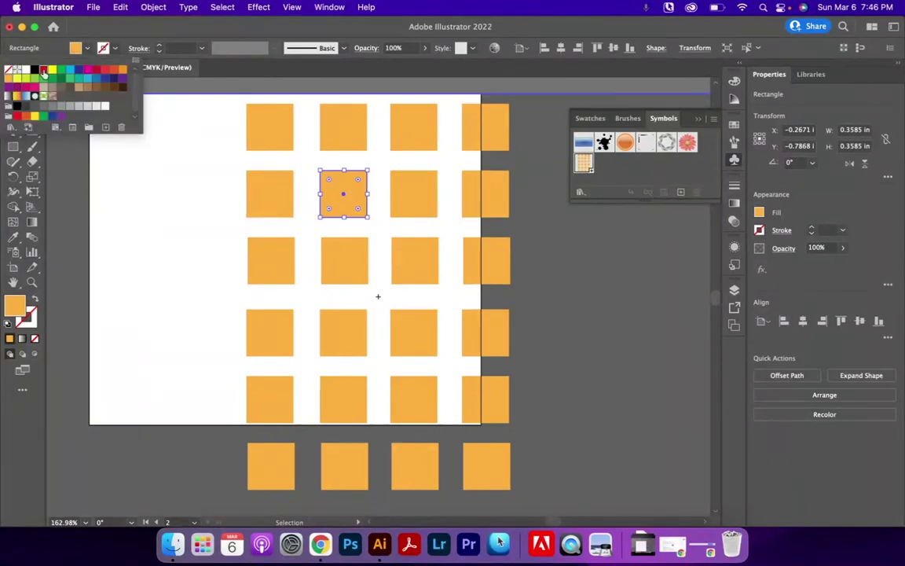
{"action": "left_click", "coordinate": [43, 70]}
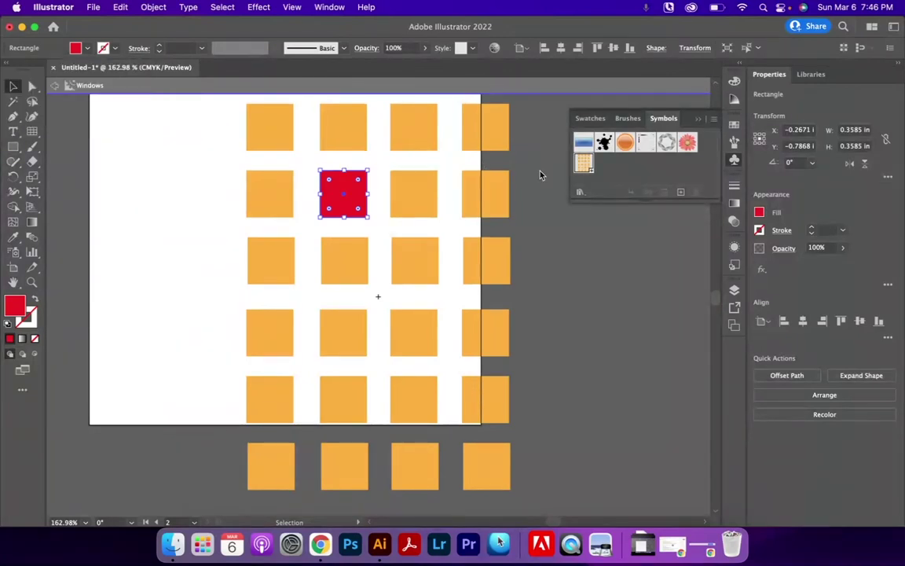
{"action": "double_click", "coordinate": [488, 136]}
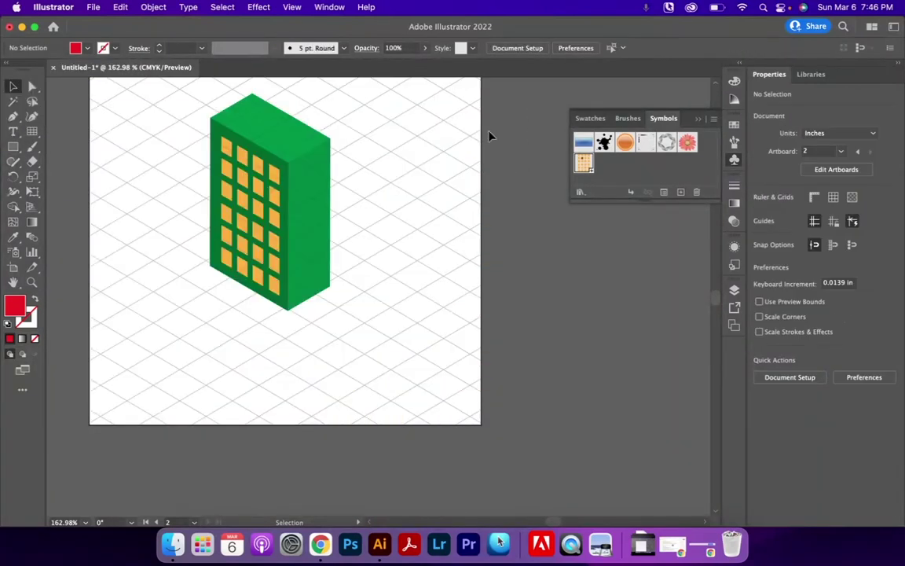
{"action": "left_click", "coordinate": [245, 195]}
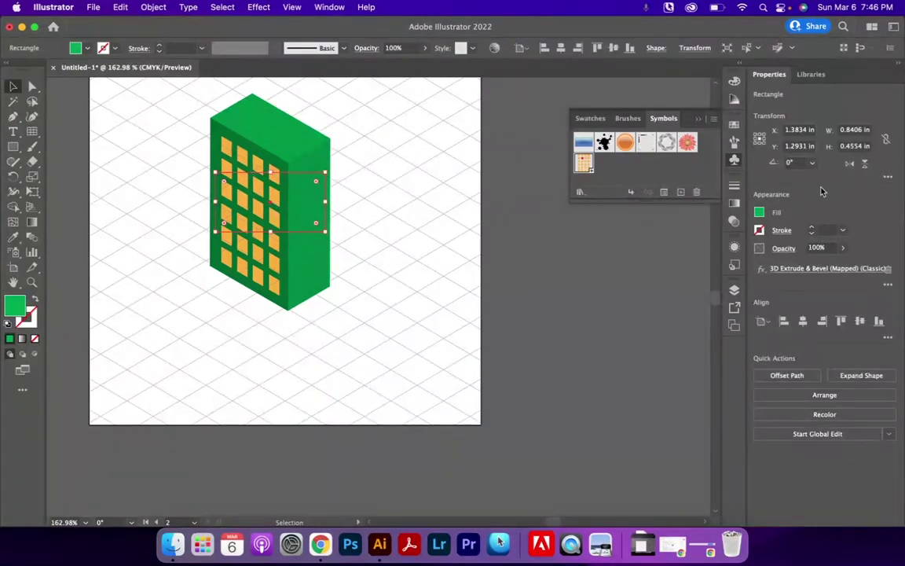
Reopen the building's Extrude & Bevel settings and go to Map Art surface 4 of 6.
{"action": "left_click", "coordinate": [809, 270]}
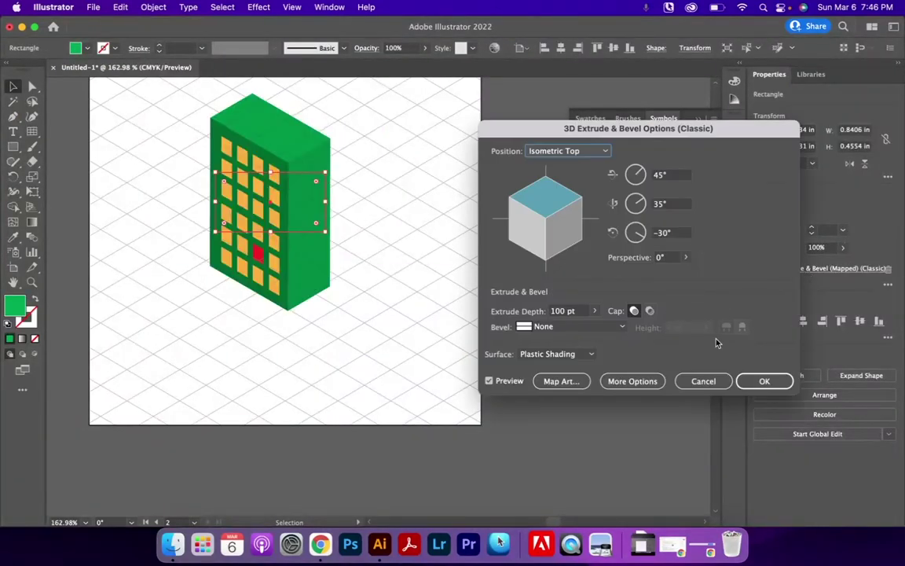
{"action": "left_click", "coordinate": [761, 382]}
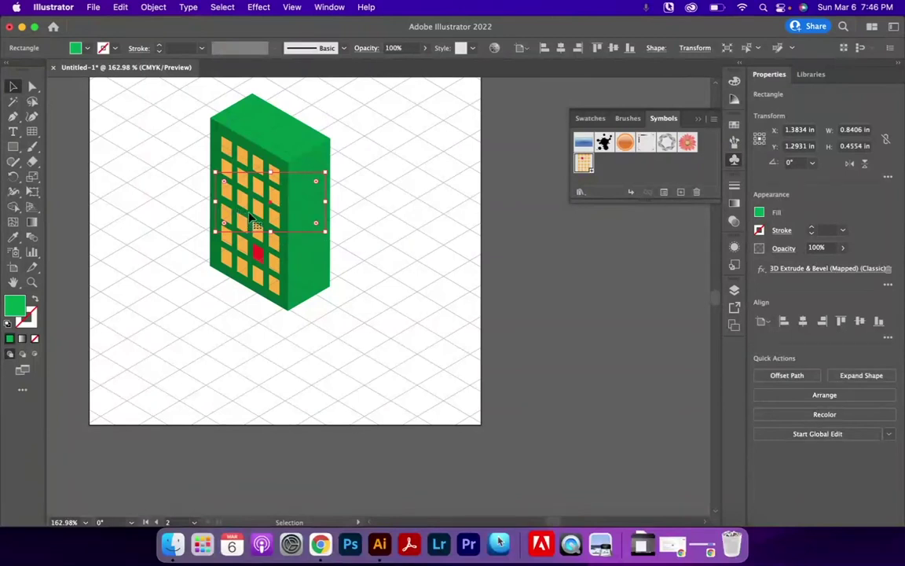
{"action": "left_click", "coordinate": [794, 270]}
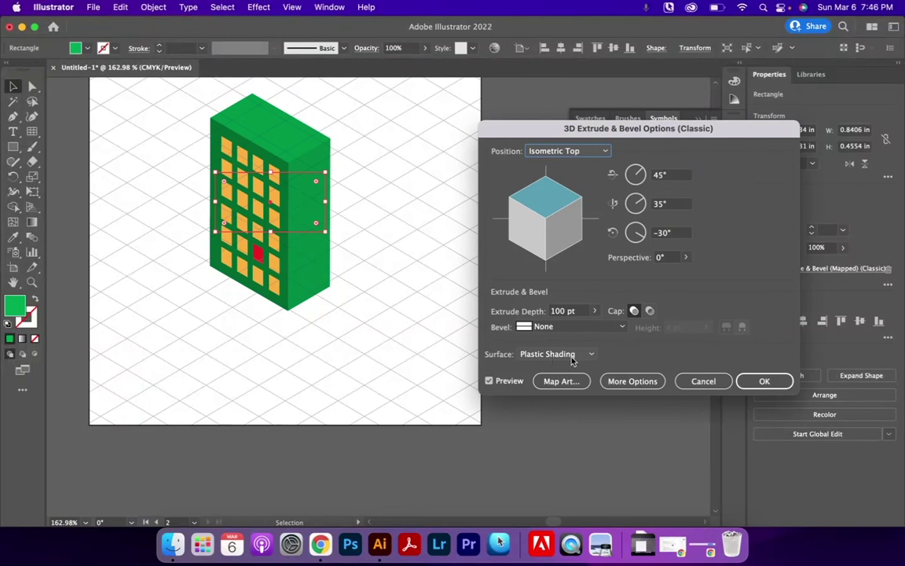
{"action": "left_click", "coordinate": [560, 381]}
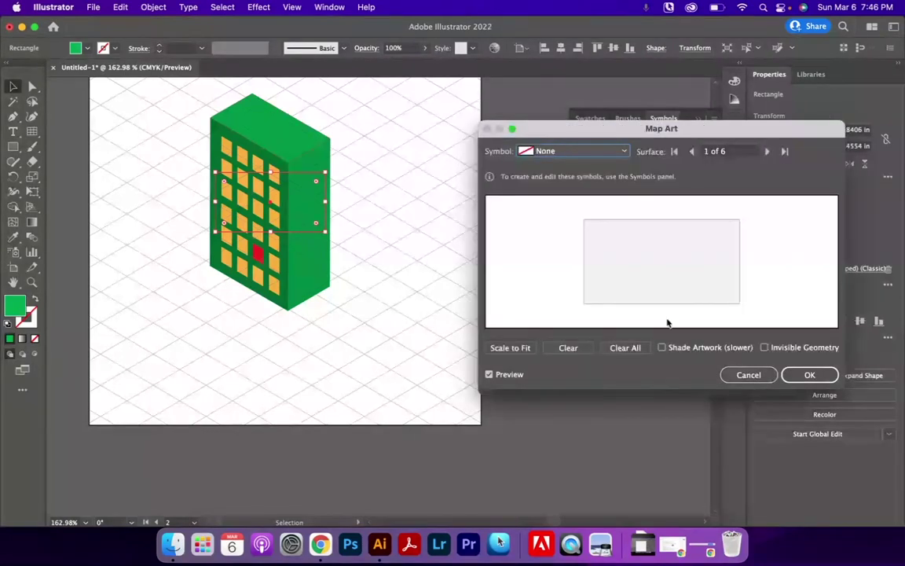
{"action": "left_click", "coordinate": [769, 154]}
{"action": "left_click", "coordinate": [768, 154]}
{"action": "left_click", "coordinate": [768, 154]}
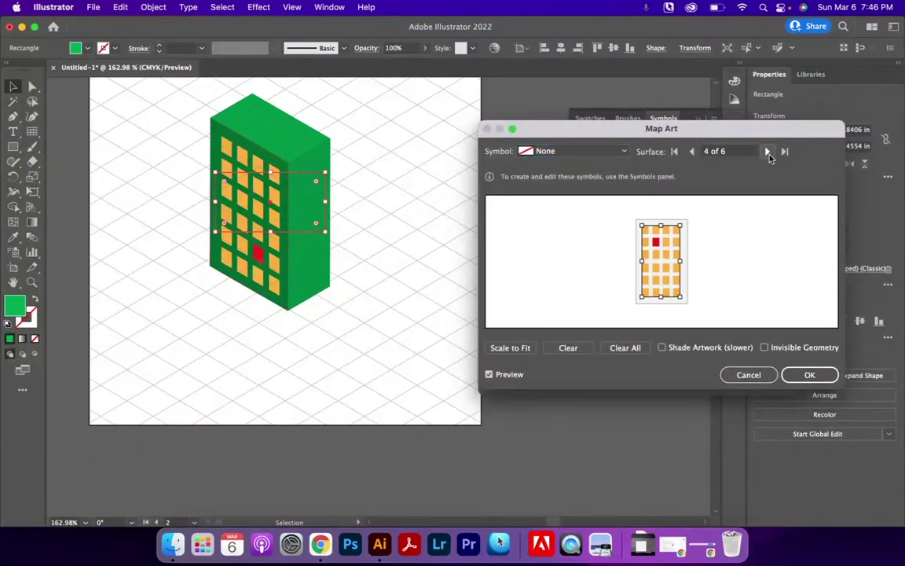
Remap the updated Windows symbol upright on the front face and apply the effect.
{"action": "left_click", "coordinate": [574, 151]}
{"action": "left_click", "coordinate": [610, 219]}
{"action": "left_click_drag", "start_coordinate": [600, 200], "coordinate": [681, 313]}
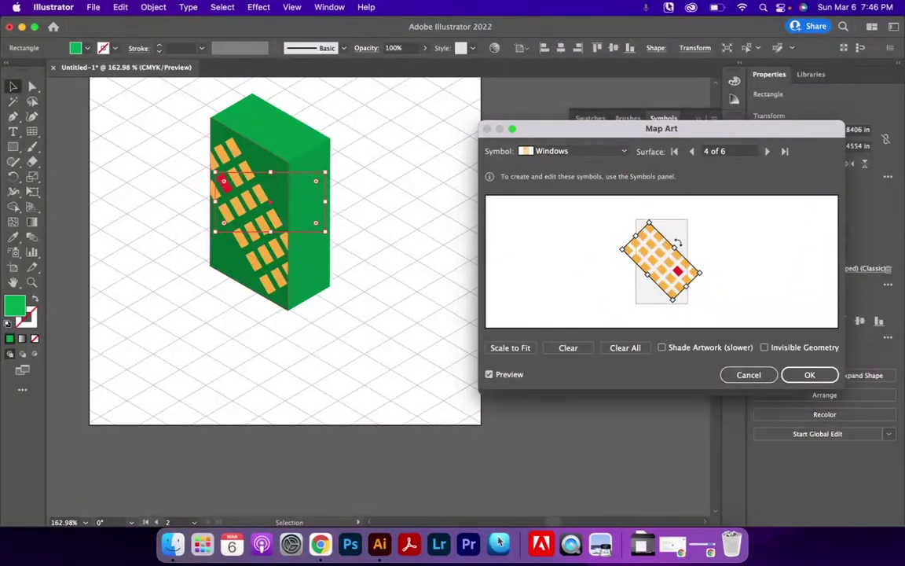
{"action": "left_click_drag", "start_coordinate": [678, 242], "coordinate": [688, 317]}
{"action": "left_click", "coordinate": [809, 375]}
{"action": "left_click", "coordinate": [756, 380]}
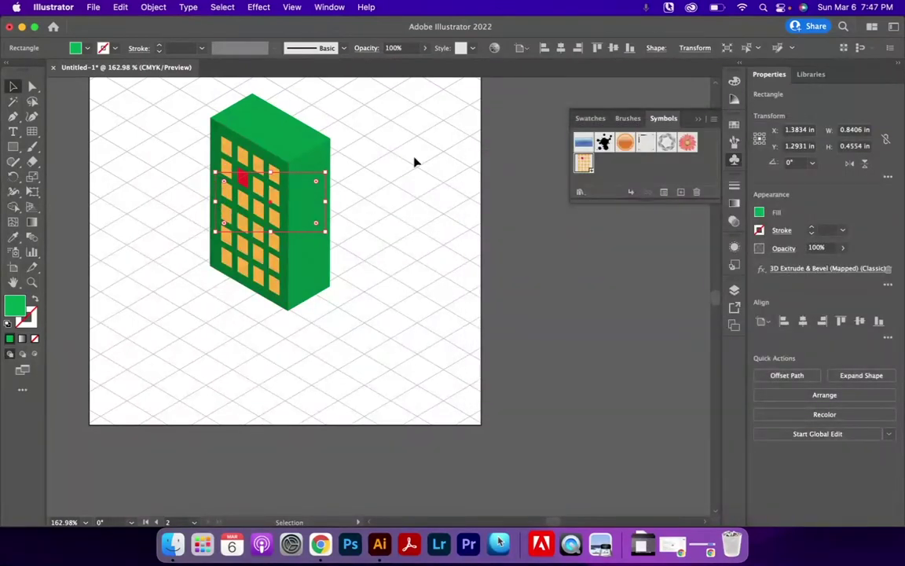
{"action": "left_click", "coordinate": [439, 284]}
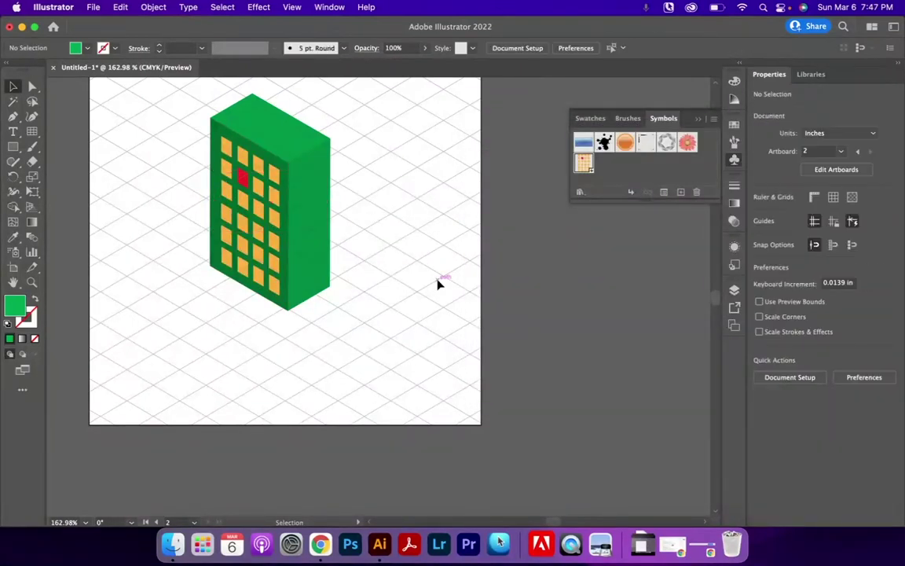